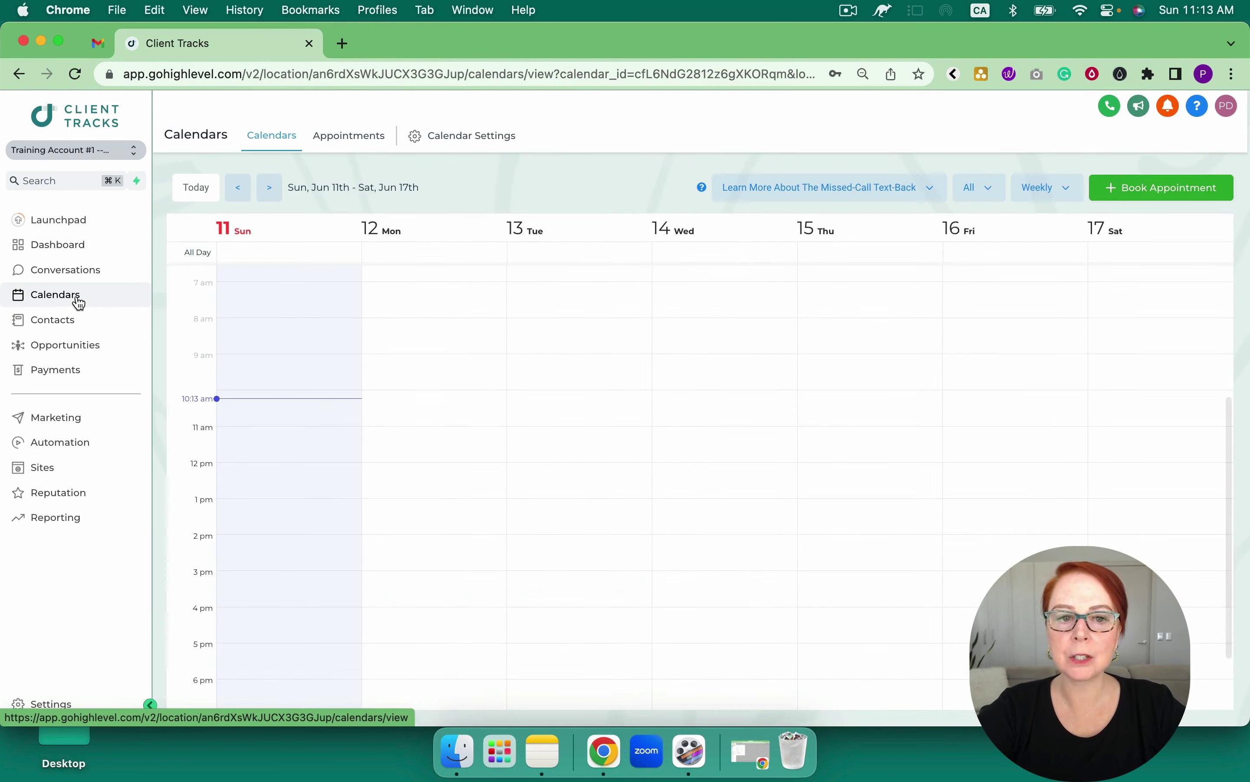
- Review the calendar settings, then view the appointments list
{"action": "left_click", "coordinate": [462, 141]}
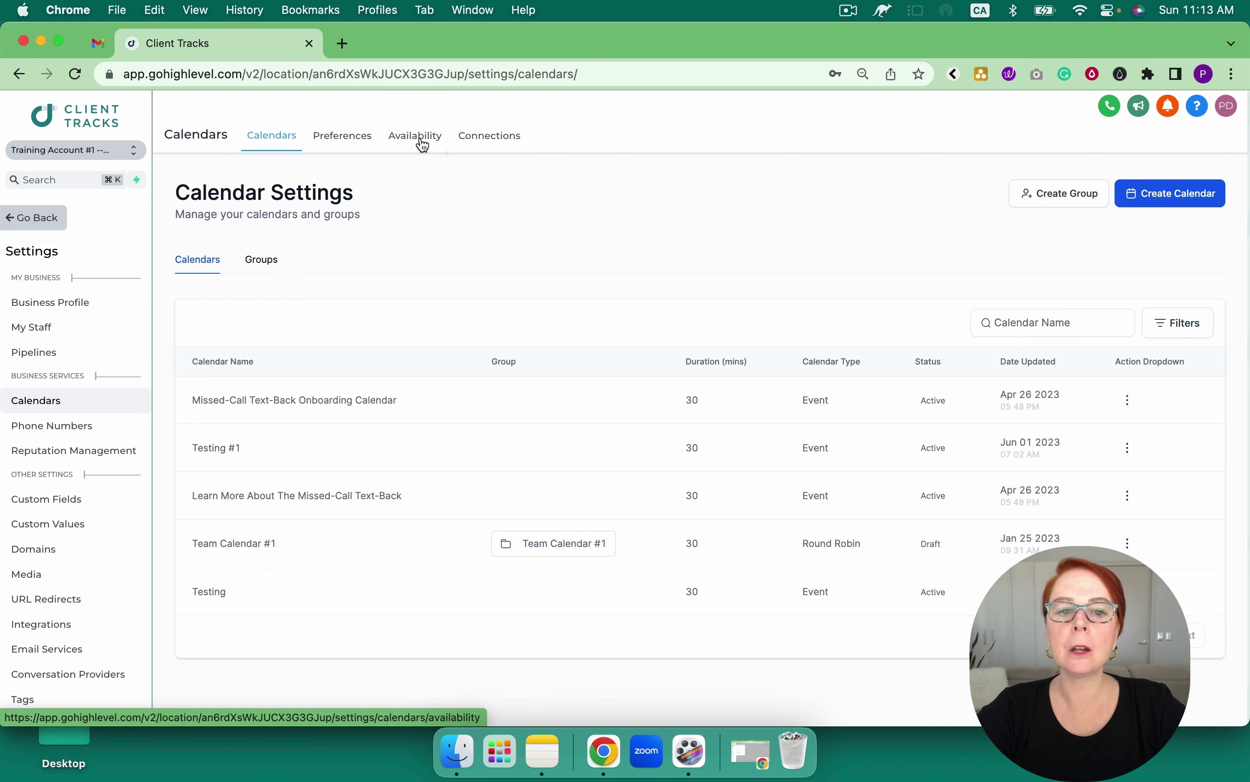
{"action": "left_click", "coordinate": [36, 219]}
{"action": "left_click", "coordinate": [339, 139]}
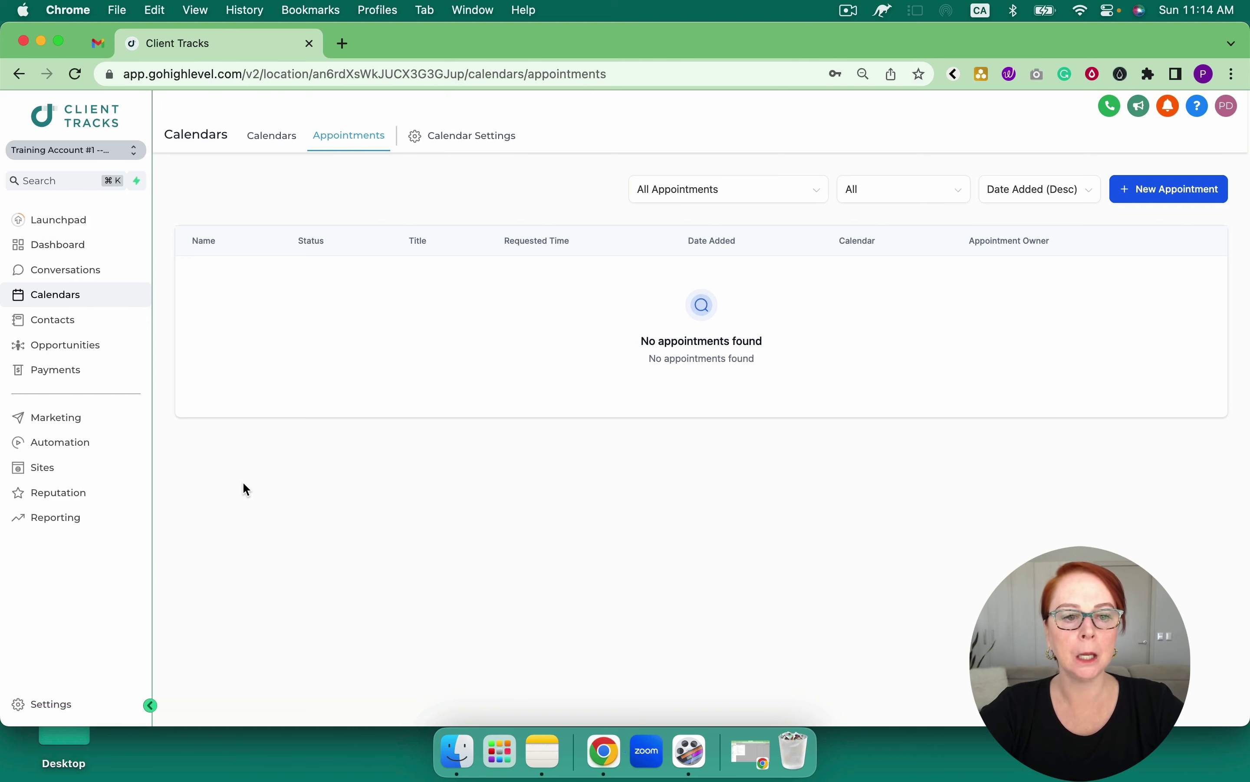
- Review the automation workflow list, the opportunities board and its list of pipelines
{"action": "left_click", "coordinate": [76, 448]}
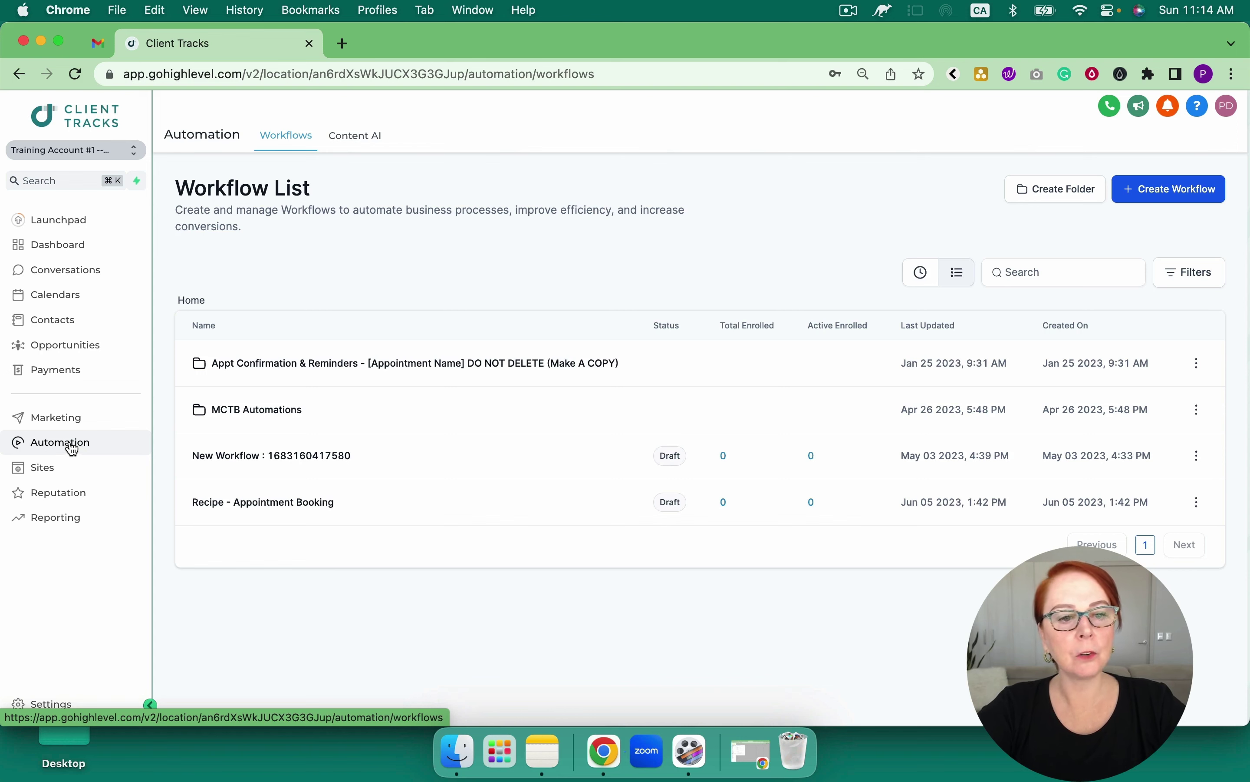
{"action": "left_click", "coordinate": [65, 351]}
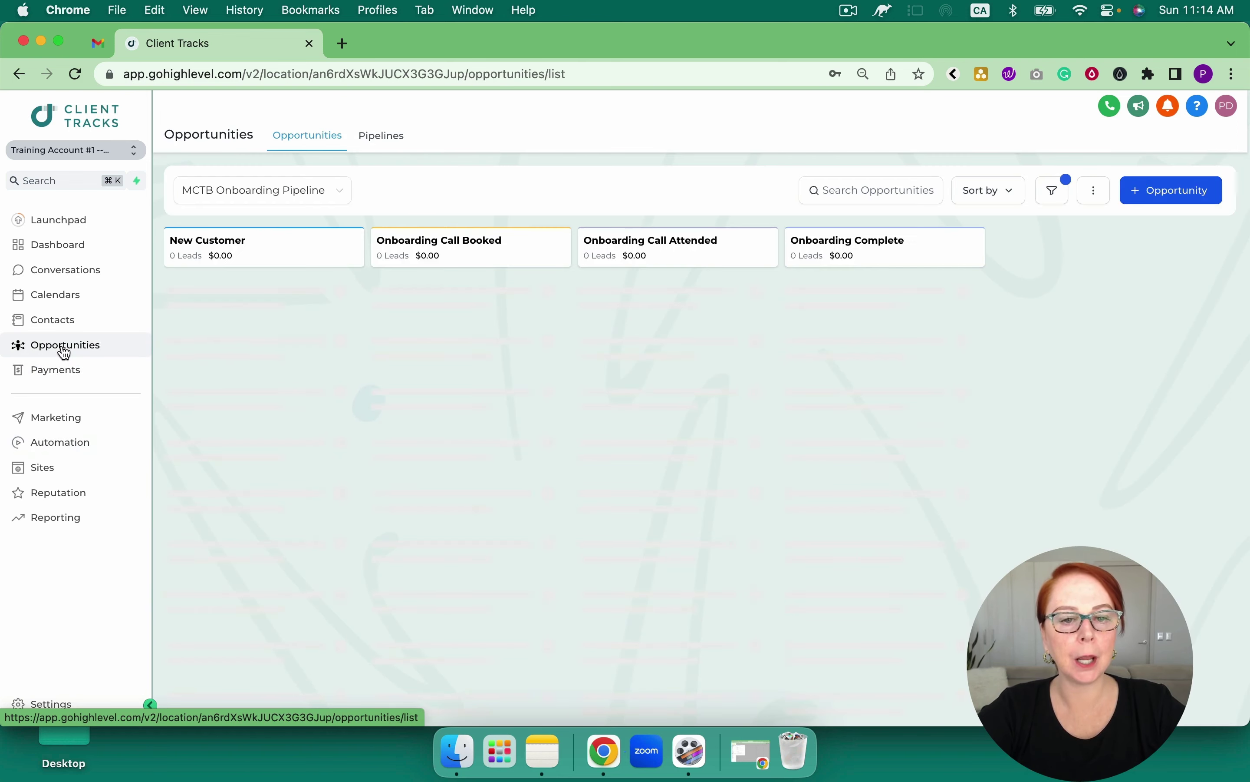
{"action": "left_click", "coordinate": [384, 138]}
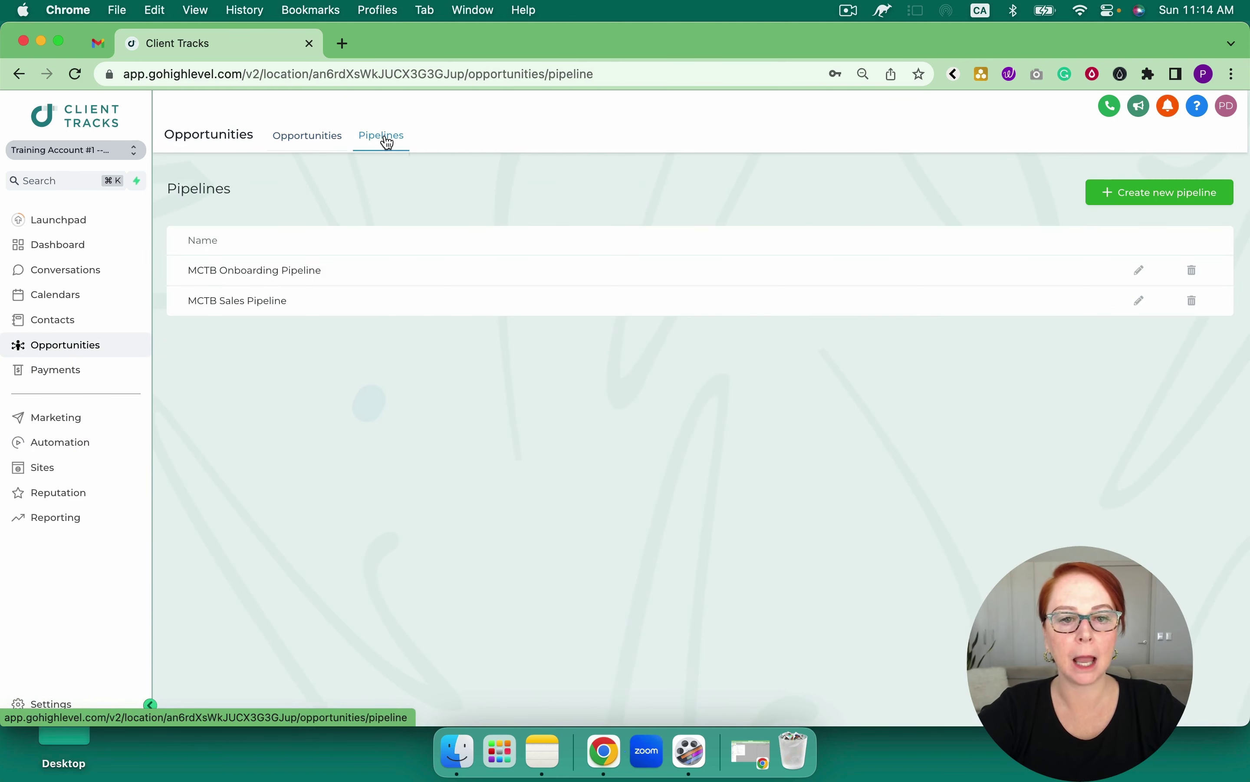
{"action": "left_click", "coordinate": [310, 138]}
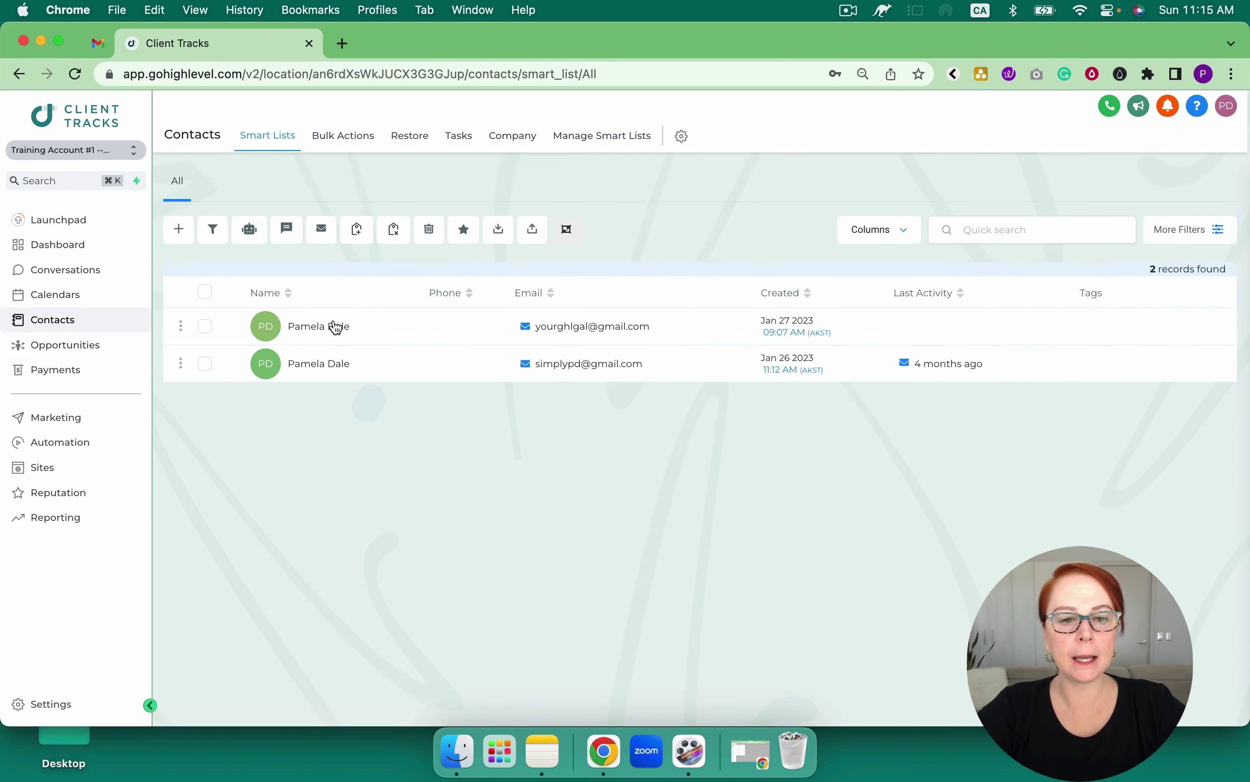
- Add an opportunity for the first listed contact in the MCTB Onboarding Pipeline at the New Customer stage
{"action": "left_click", "coordinate": [333, 325]}
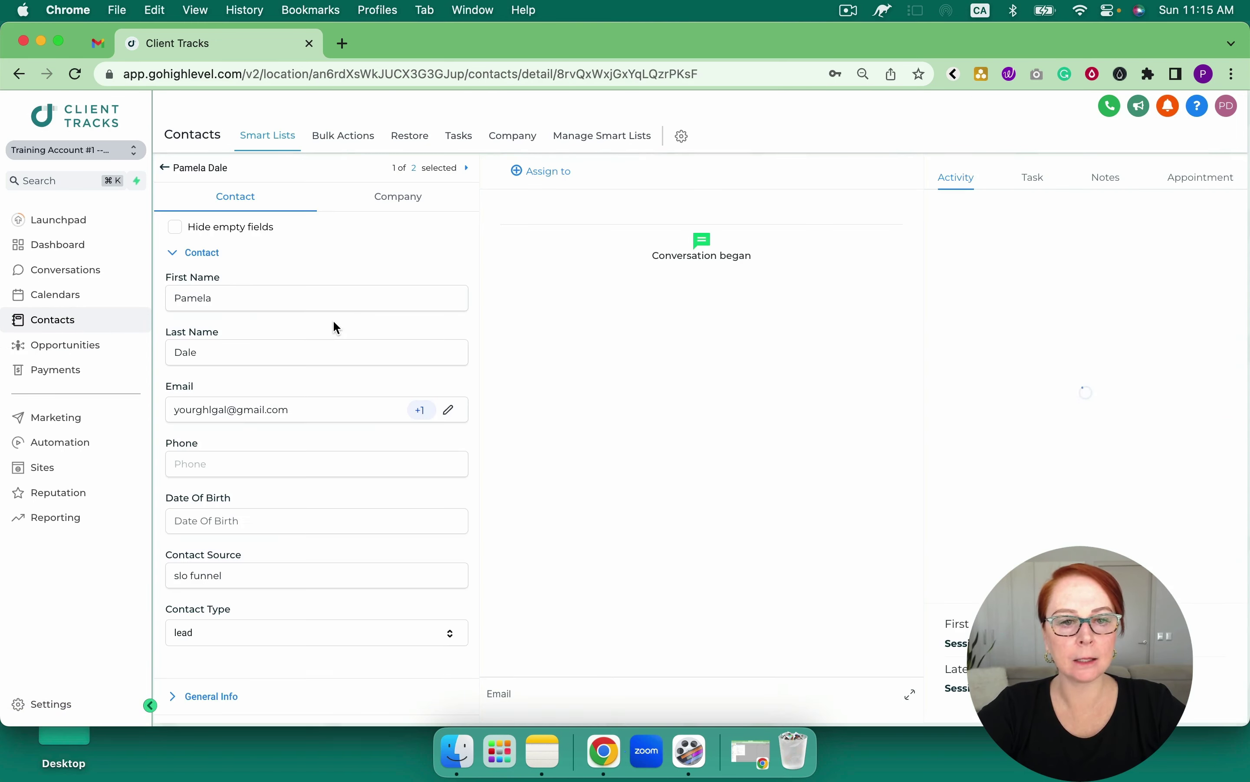
{"action": "scroll", "coordinate": [260, 430], "scroll_direction": "down", "scroll_amount": 5}
{"action": "scroll", "coordinate": [260, 434], "scroll_direction": "down", "scroll_amount": 5}
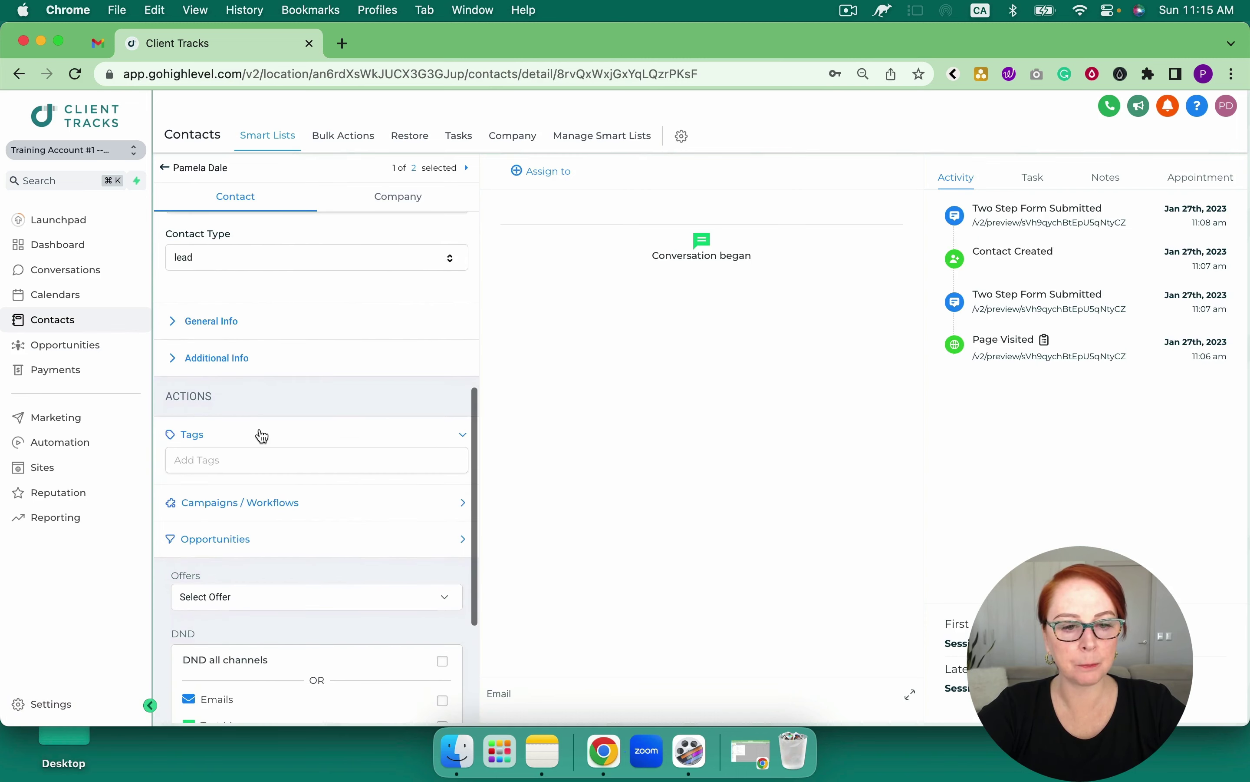
{"action": "left_click", "coordinate": [235, 395]}
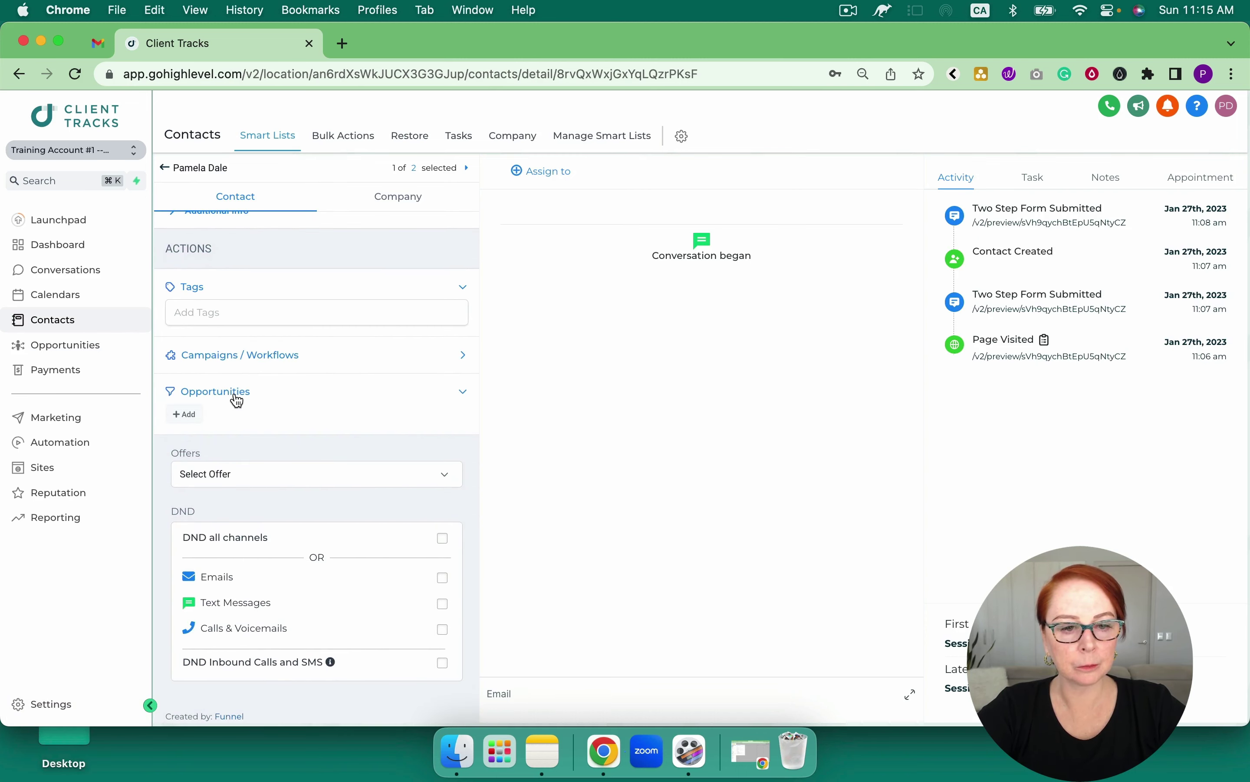
{"action": "left_click", "coordinate": [186, 414]}
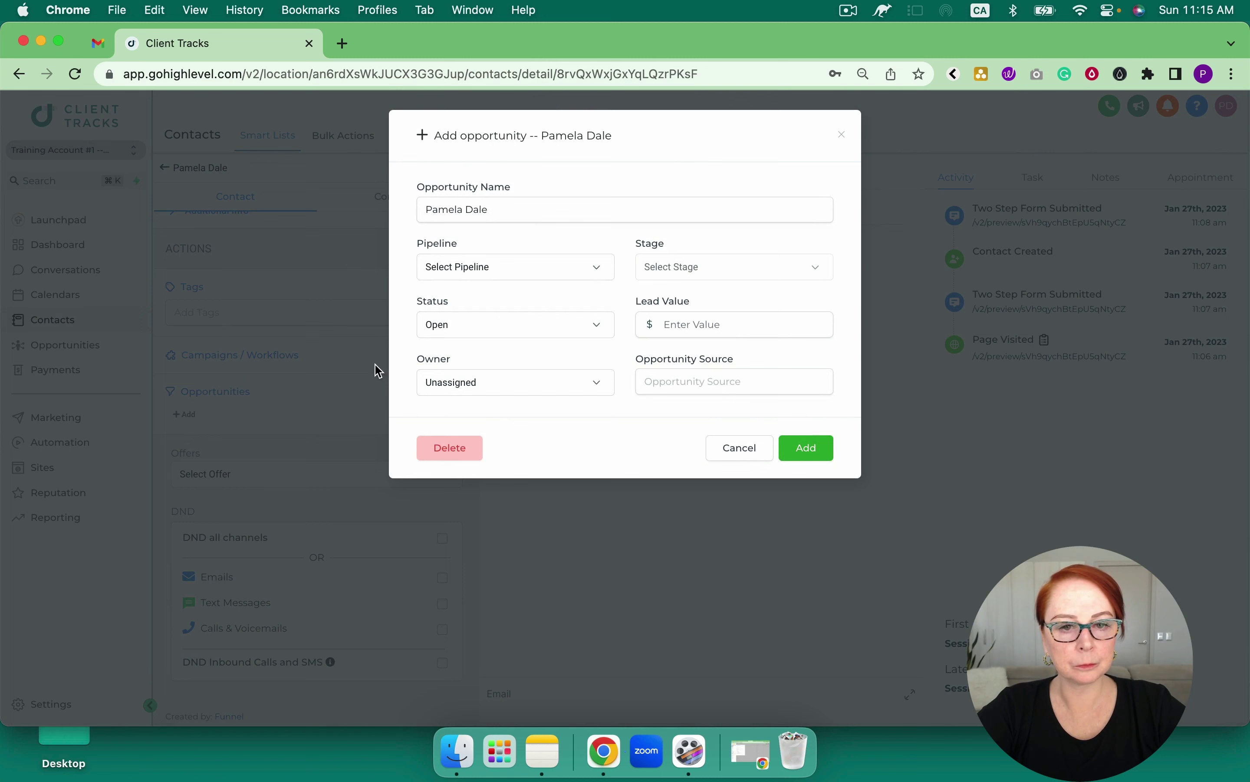
{"action": "left_click", "coordinate": [497, 268]}
{"action": "left_click", "coordinate": [501, 294]}
{"action": "left_click", "coordinate": [807, 446]}
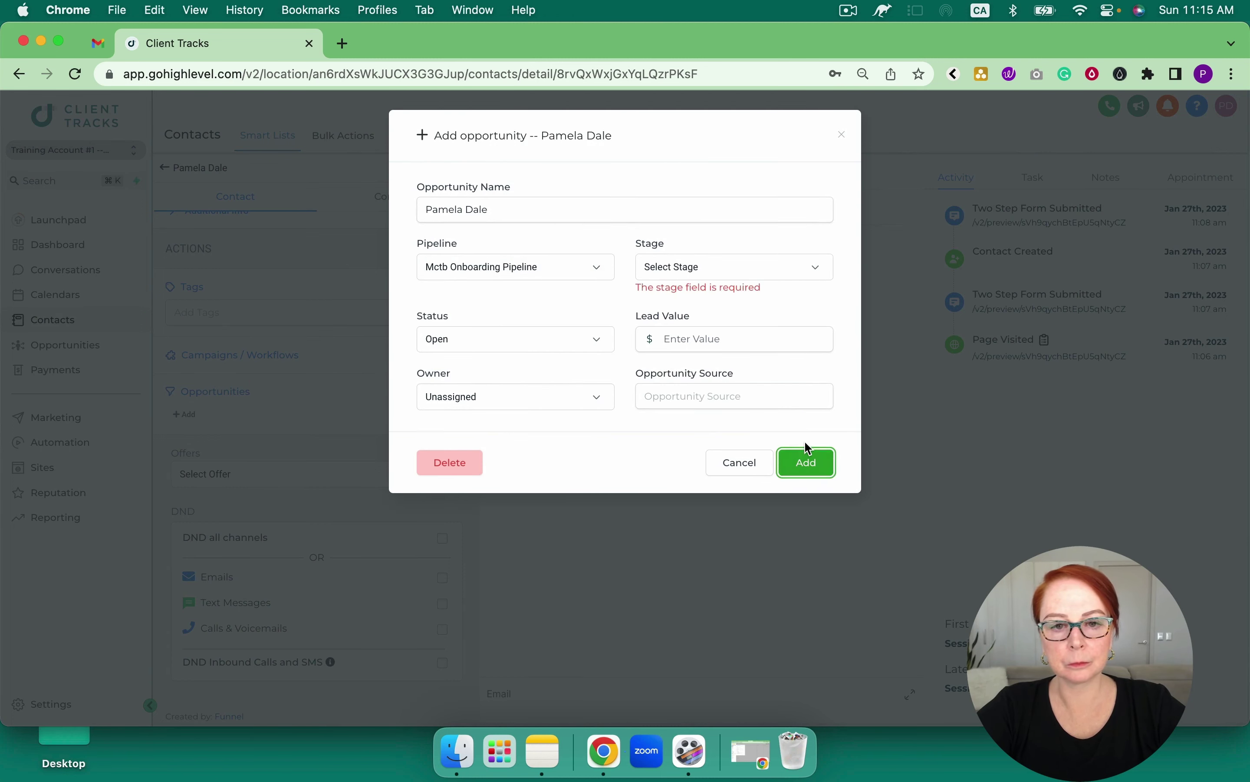
{"action": "left_click", "coordinate": [685, 266]}
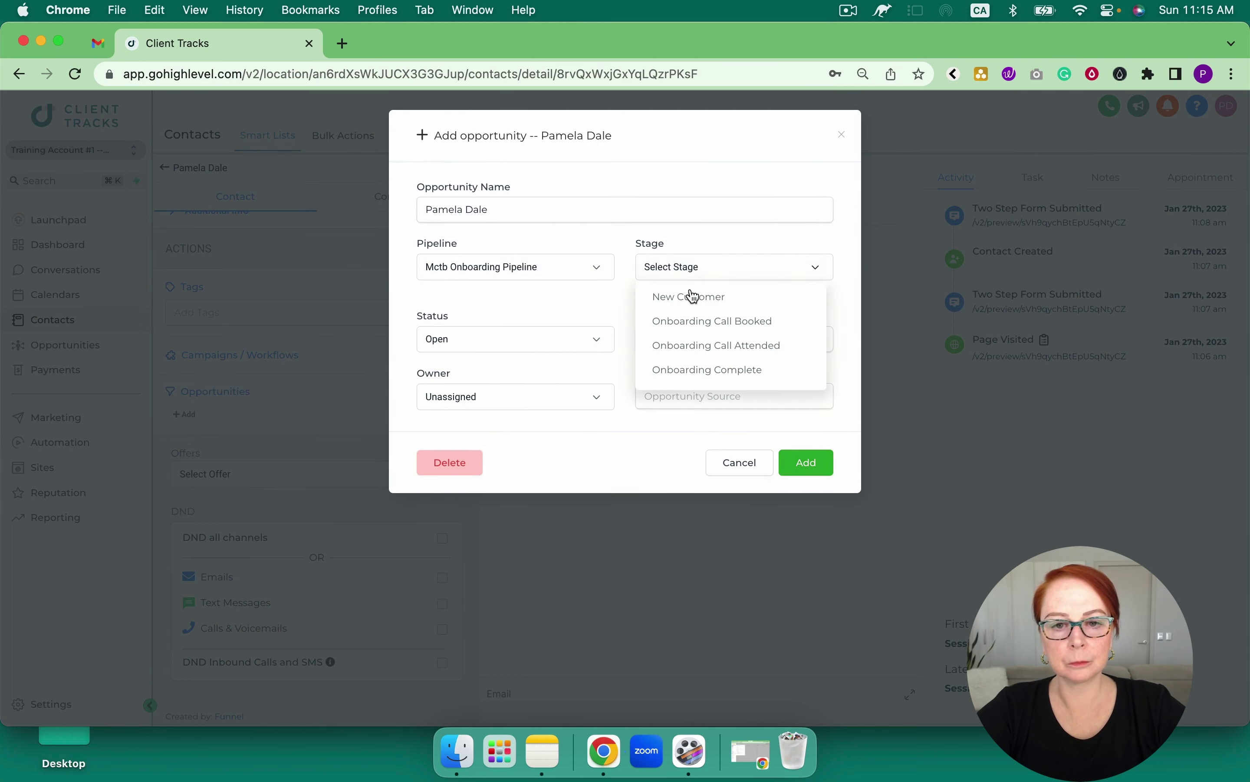
{"action": "left_click", "coordinate": [690, 293]}
{"action": "left_click", "coordinate": [811, 454]}
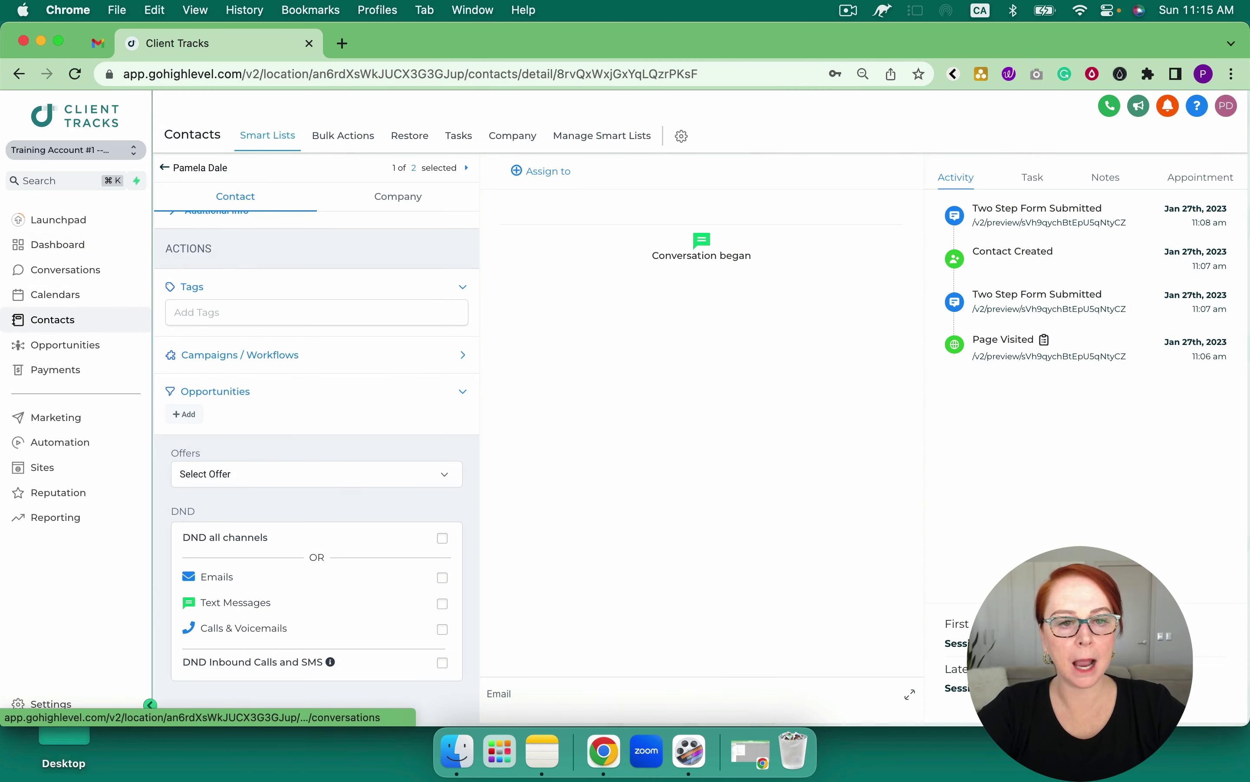
- Check the contact's card on the opportunities board and the opportunity entry in the linked contact record
{"action": "left_click", "coordinate": [75, 350]}
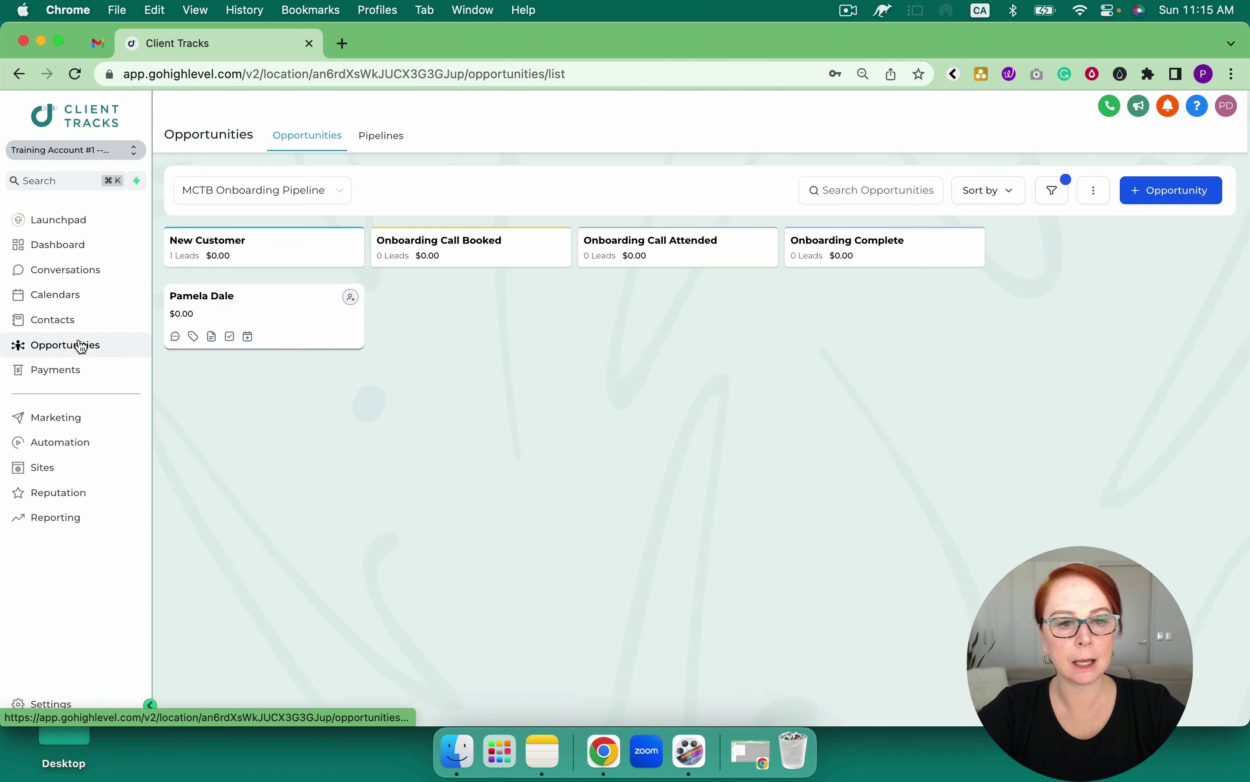
{"action": "left_click", "coordinate": [220, 296]}
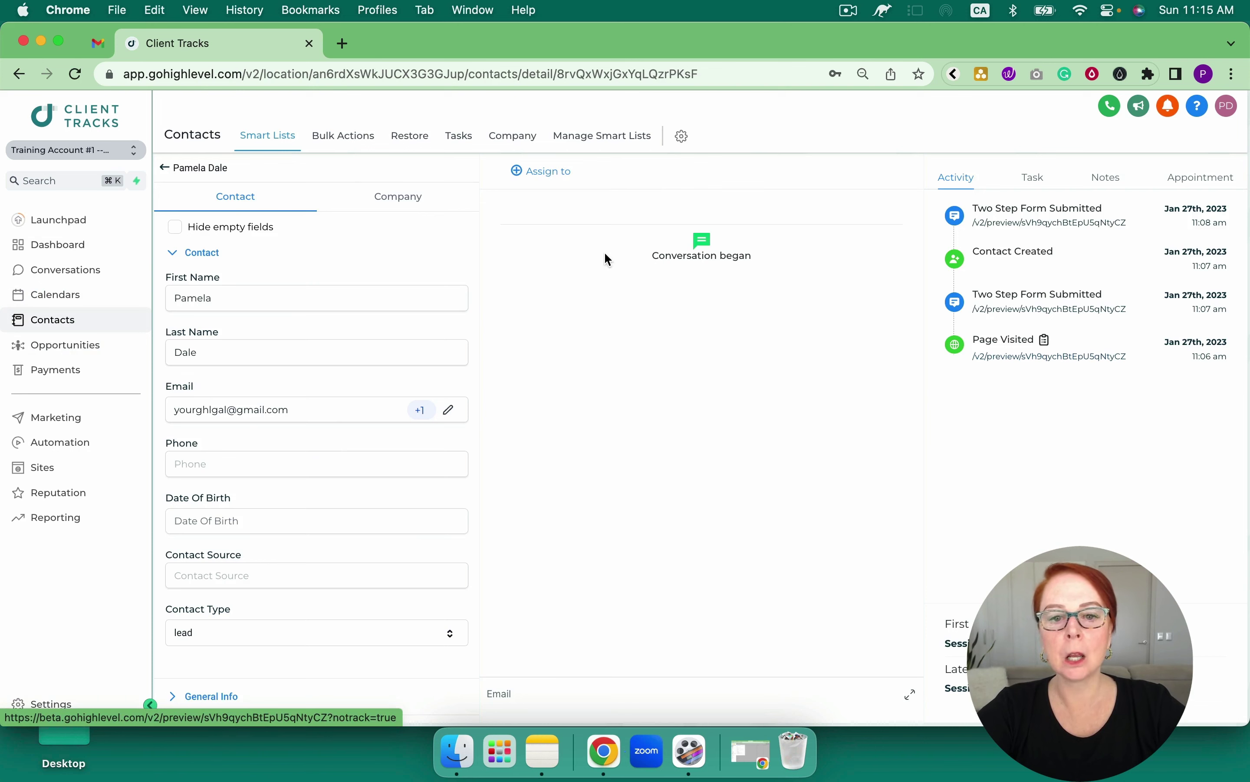
{"action": "scroll", "coordinate": [282, 471], "scroll_direction": "down", "scroll_amount": 5}
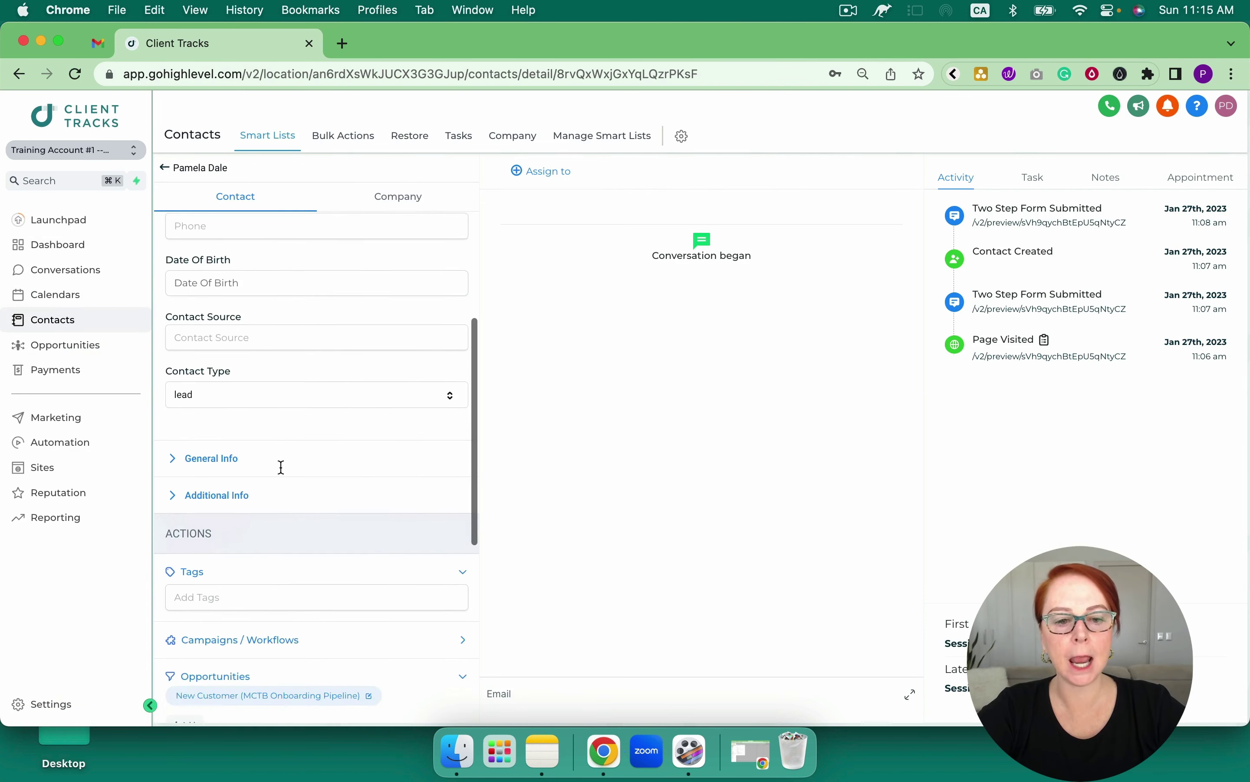
{"action": "scroll", "coordinate": [280, 468], "scroll_direction": "down", "scroll_amount": 3}
{"action": "scroll", "coordinate": [279, 465], "scroll_direction": "up", "scroll_amount": 10}
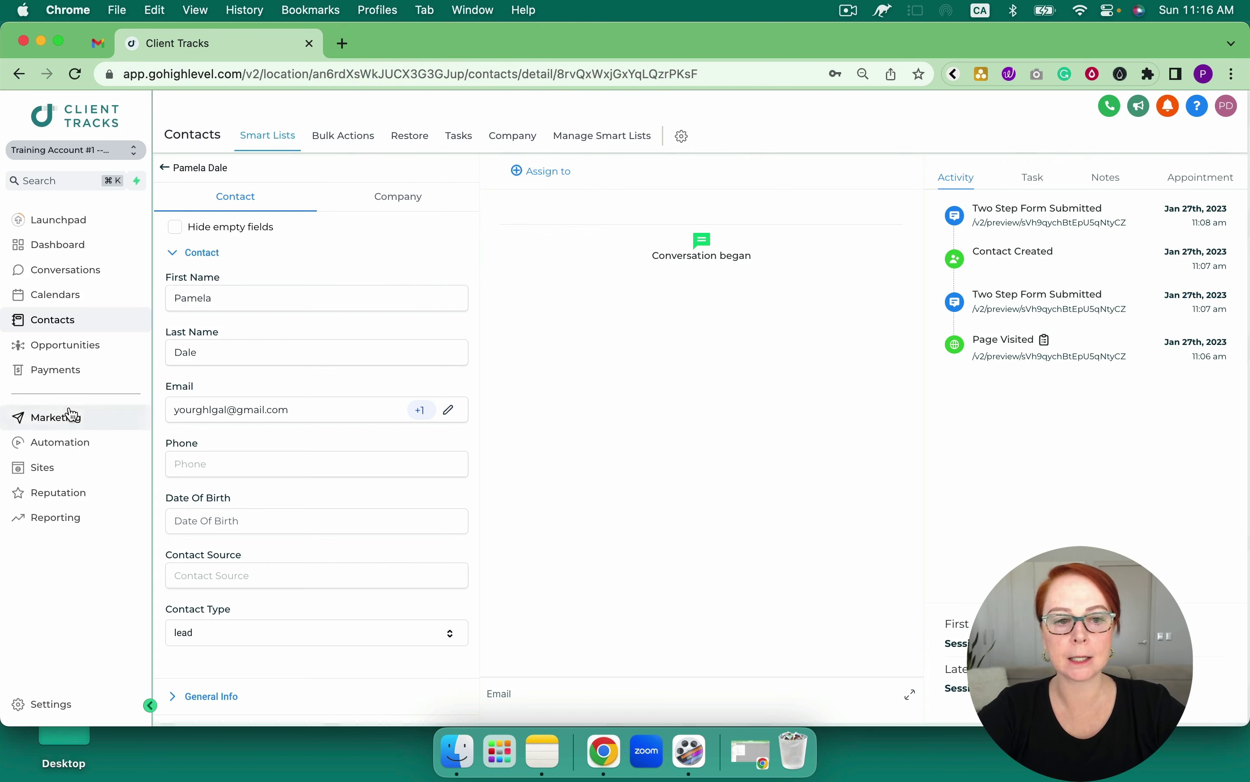
- Examine the payment provider integrations in the Payments area
{"action": "left_click", "coordinate": [64, 377]}
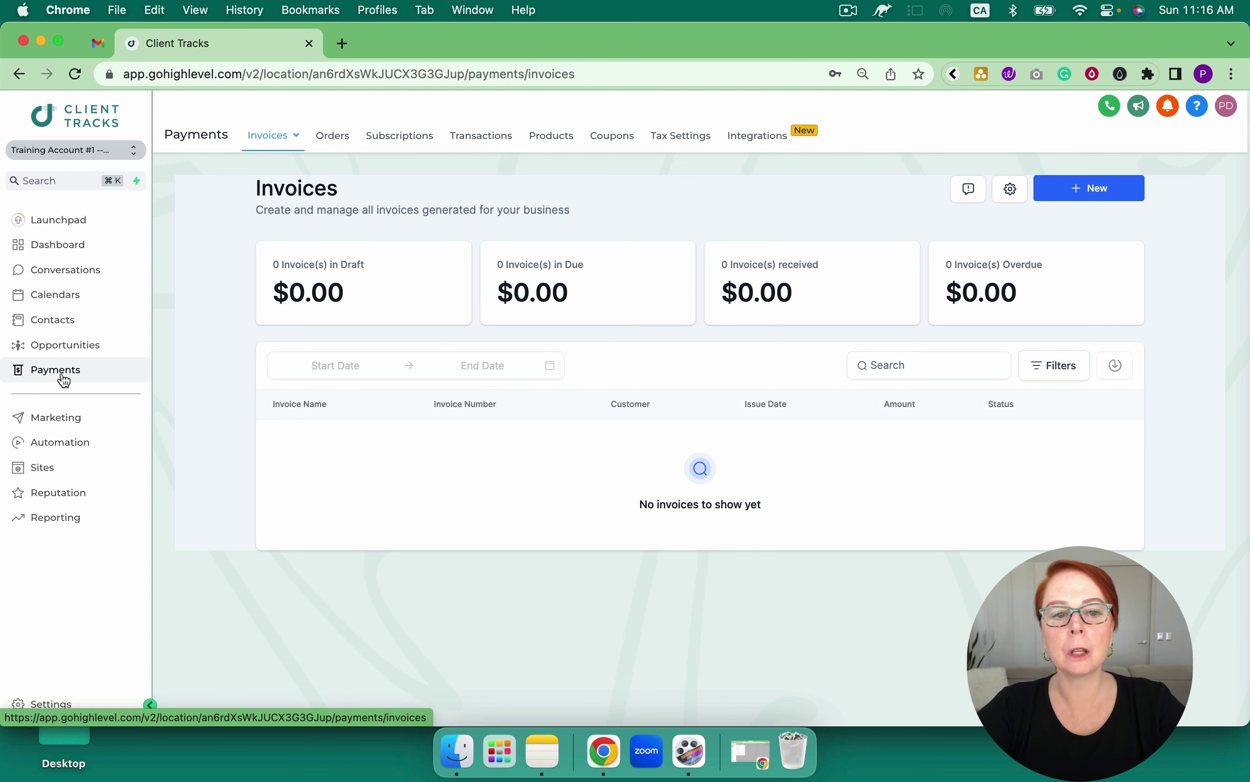
{"action": "mouse_move", "coordinate": [291, 137]}
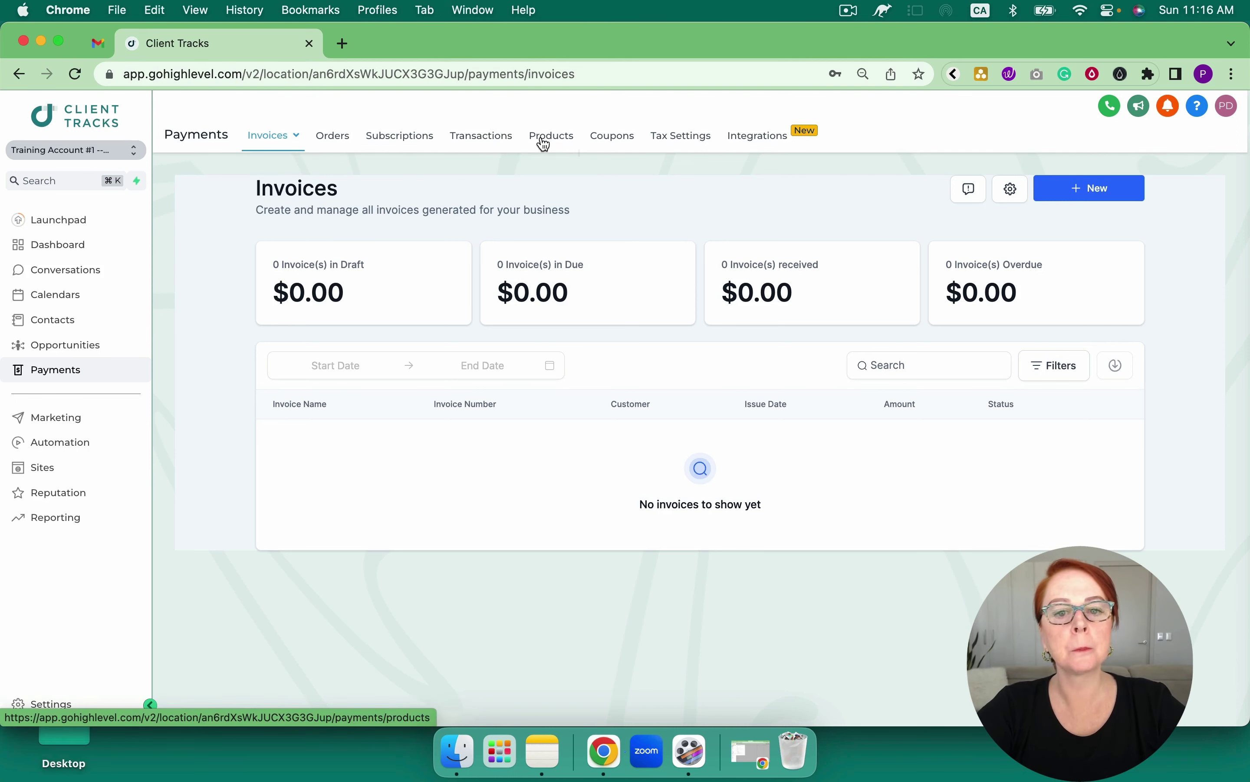
{"action": "left_click", "coordinate": [744, 137]}
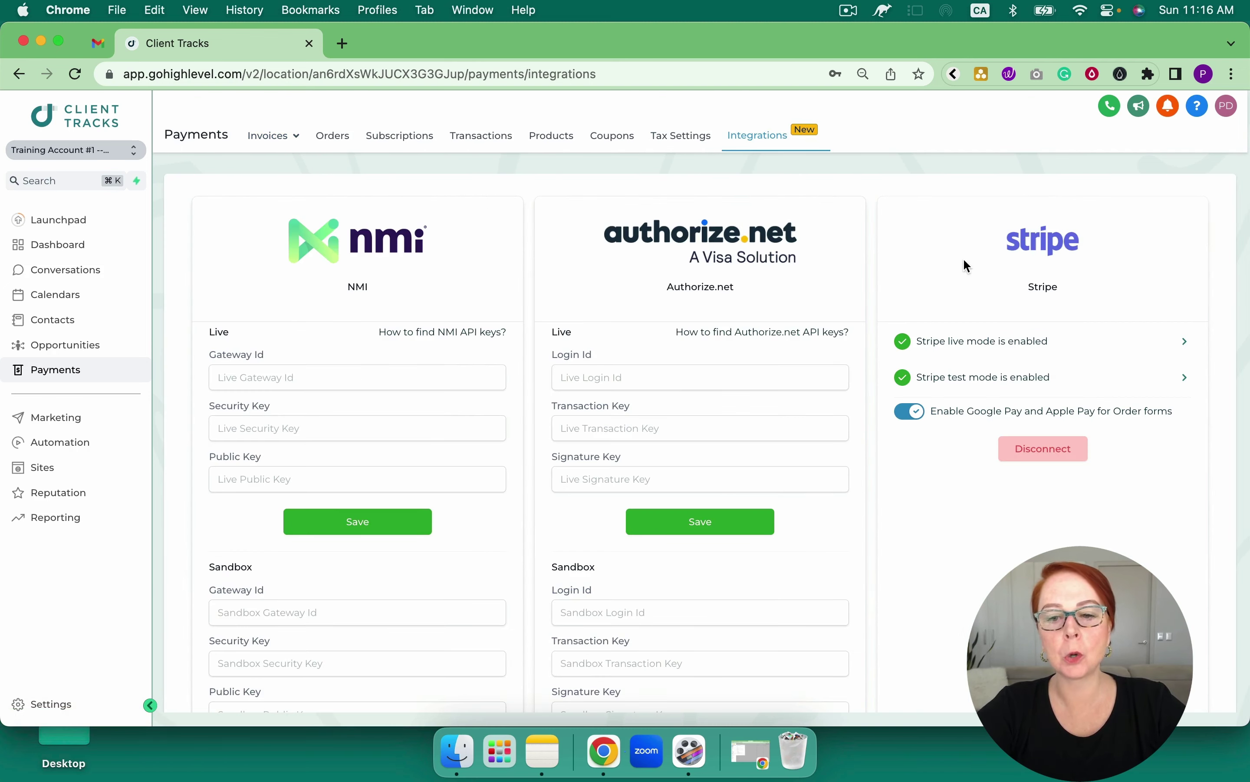
{"action": "scroll", "coordinate": [958, 419], "scroll_direction": "down", "scroll_amount": 10}
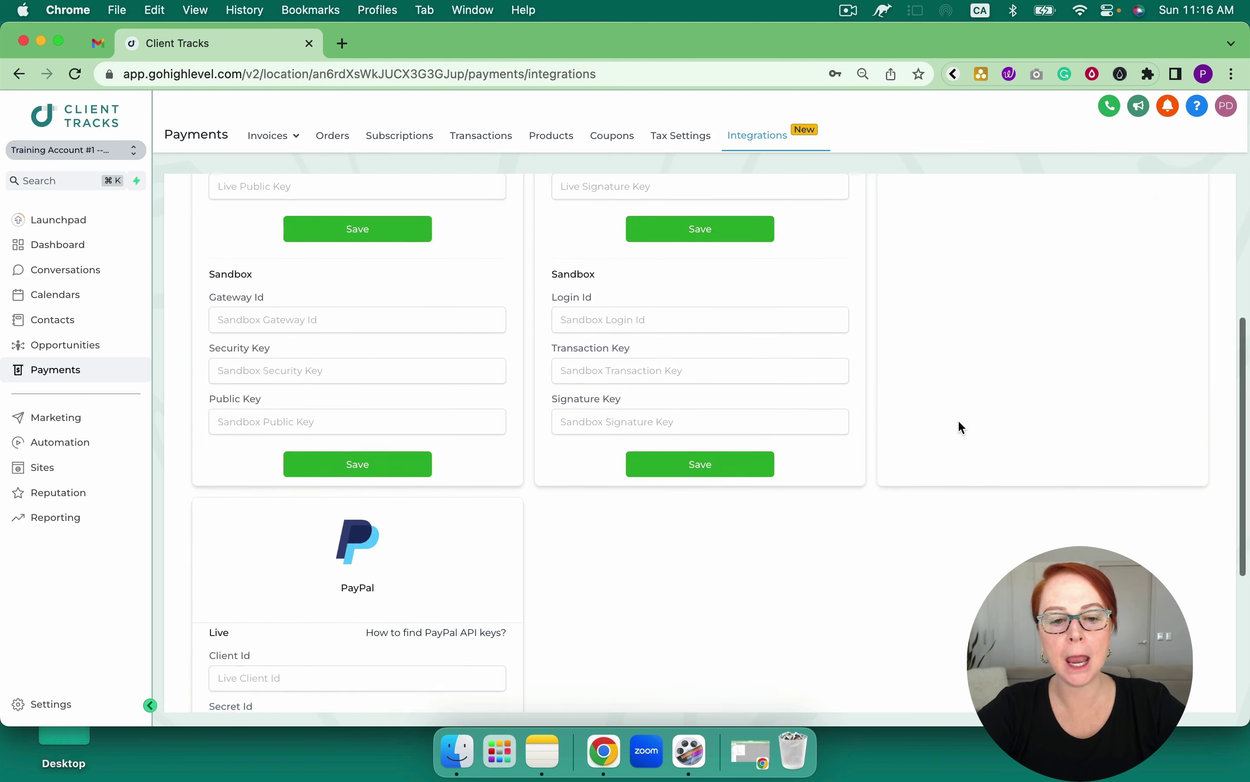
{"action": "scroll", "coordinate": [548, 429], "scroll_direction": "up", "scroll_amount": 10}
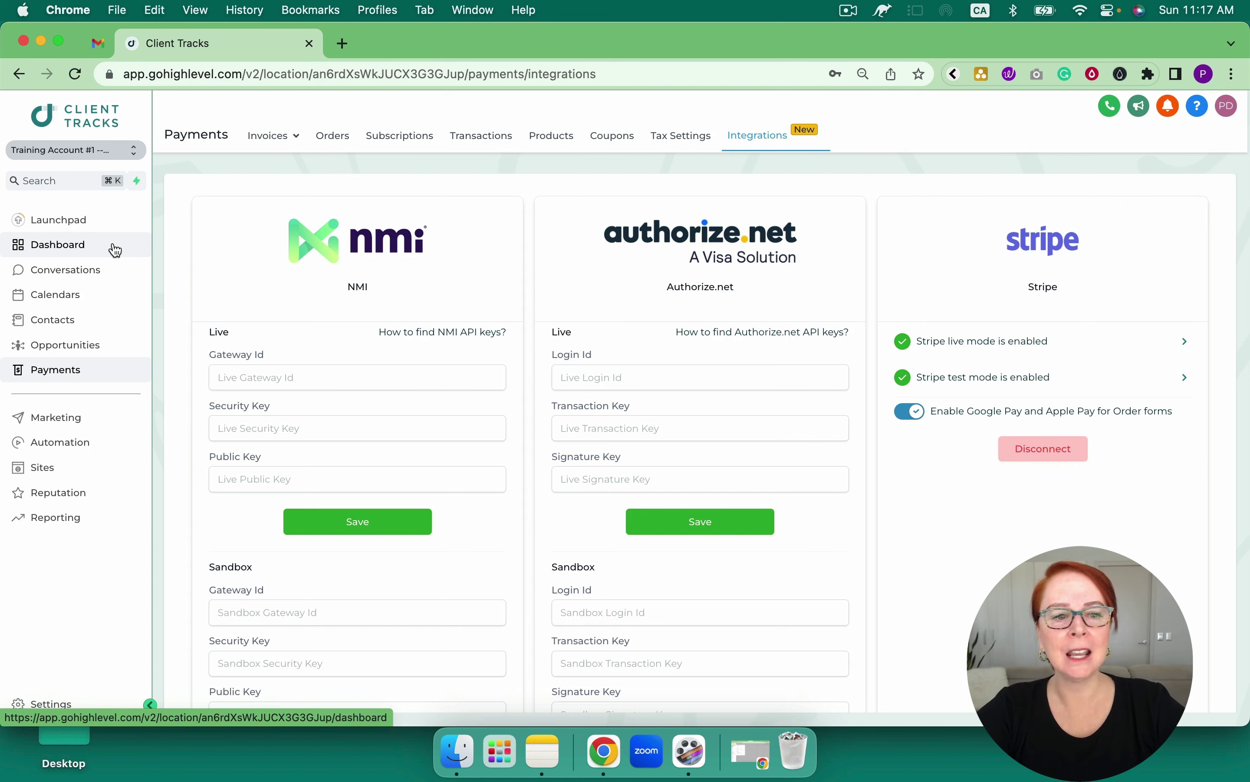
- View the first listed contact's record and return to the contact list
{"action": "left_click", "coordinate": [63, 321]}
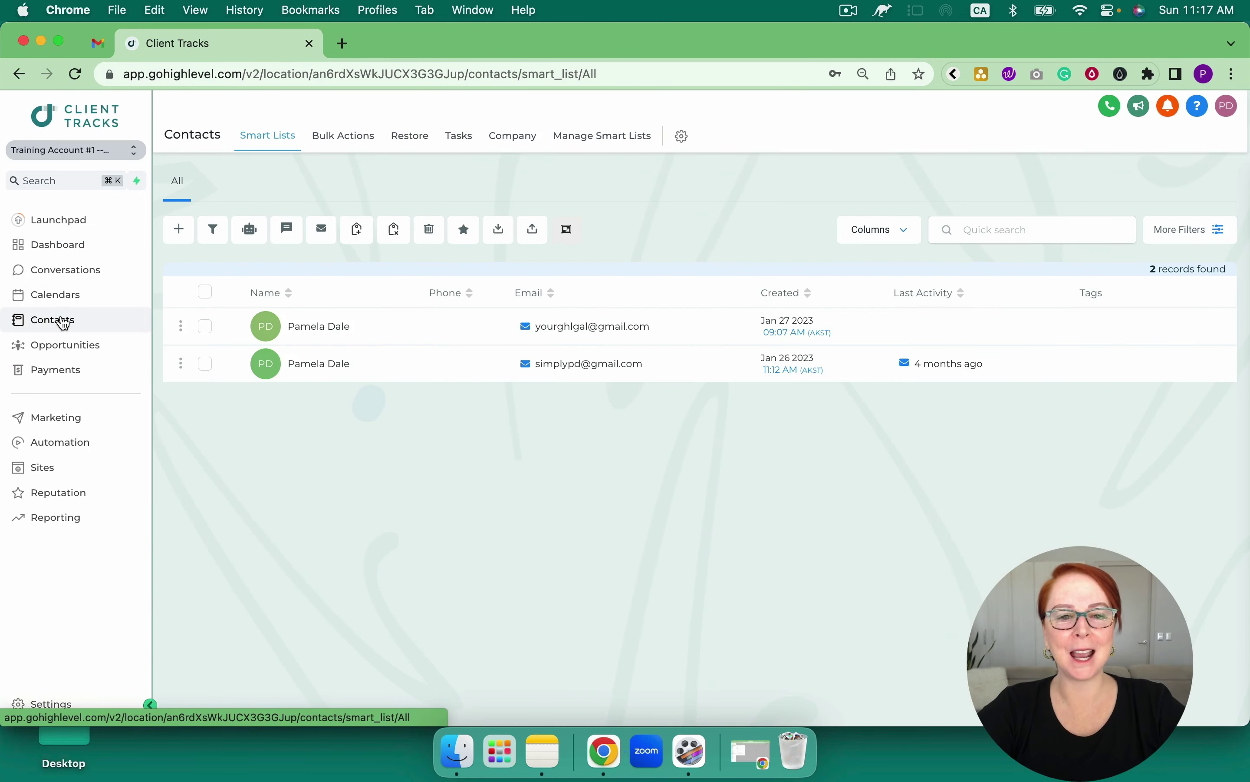
{"action": "left_click", "coordinate": [333, 325]}
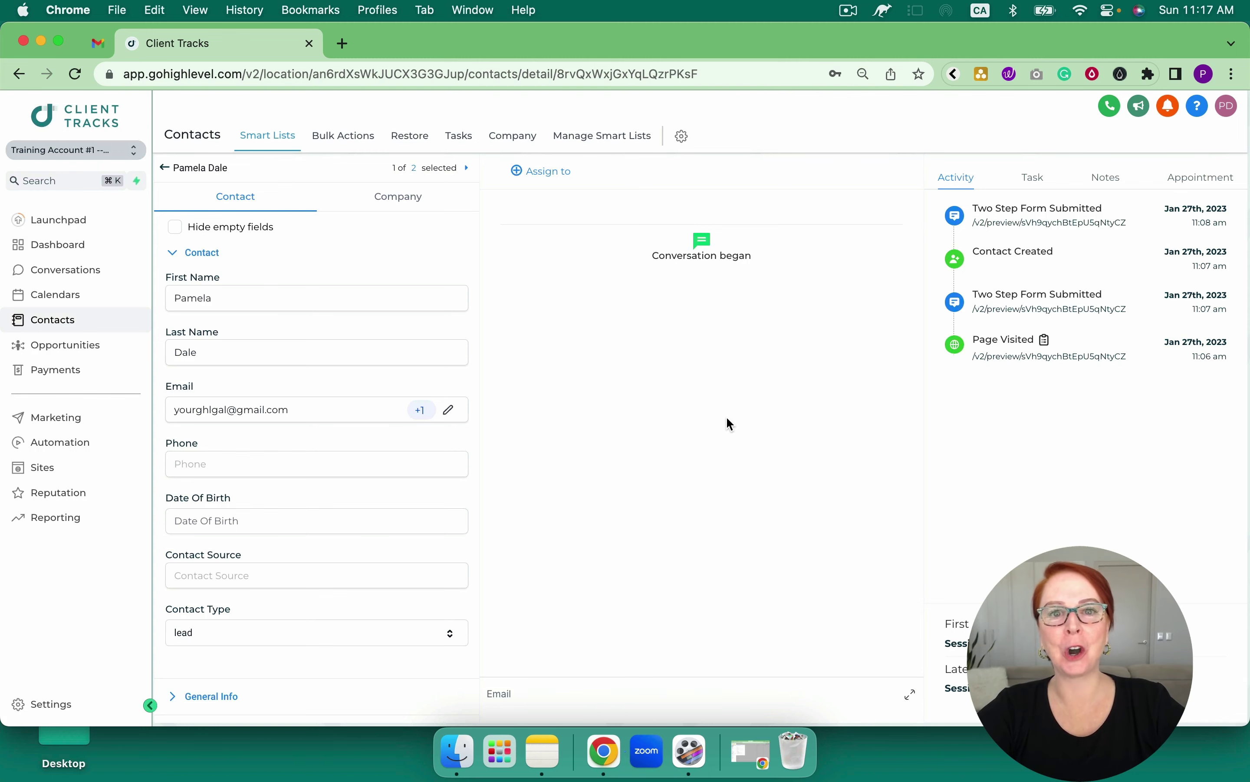
{"action": "left_click", "coordinate": [165, 168]}
- Inspect the quick filters in Conversations without applying any, and open the phone dialer
{"action": "left_click", "coordinate": [66, 273]}
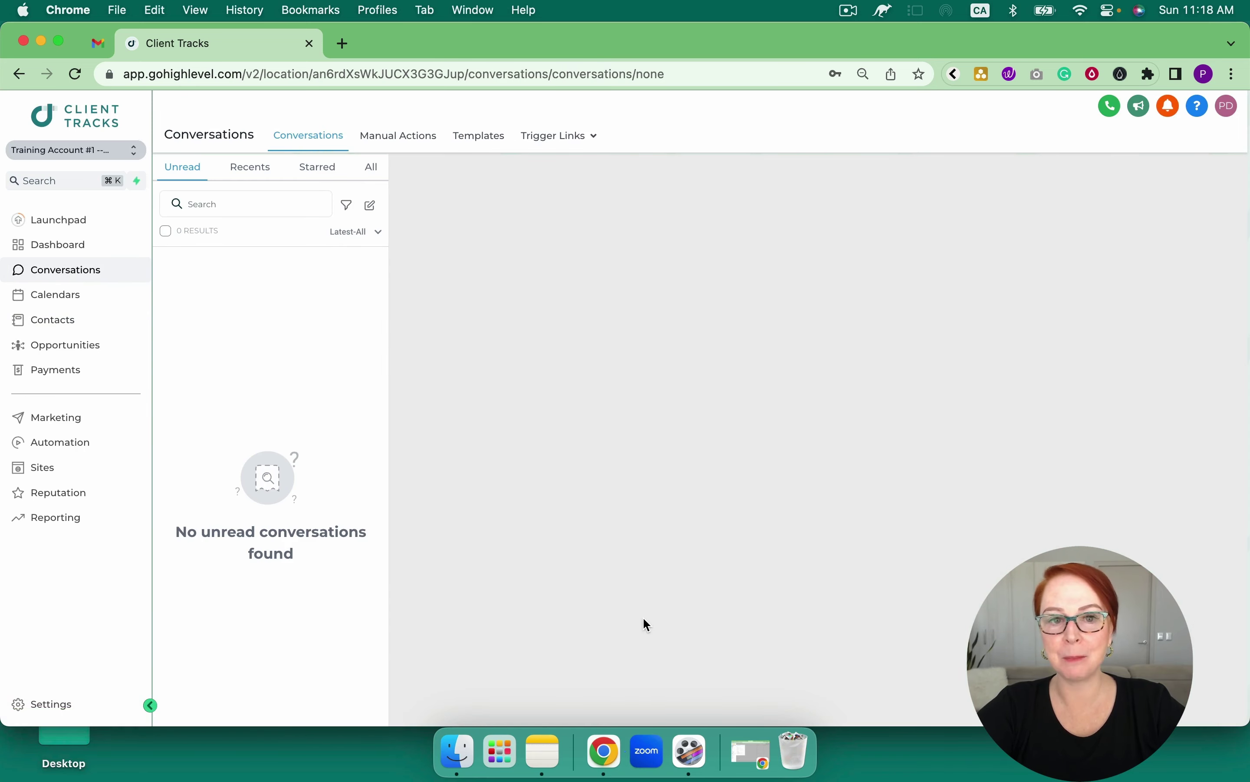
{"action": "left_click", "coordinate": [347, 207]}
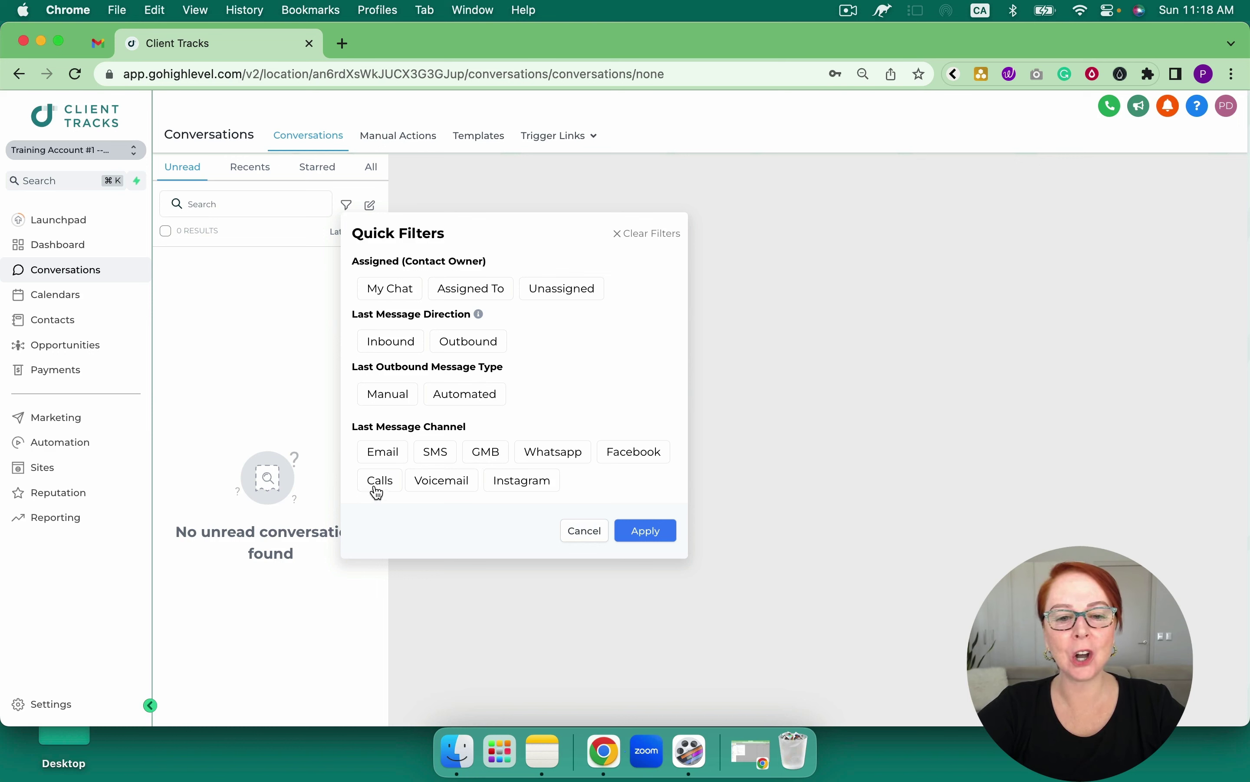
{"action": "left_click", "coordinate": [586, 532]}
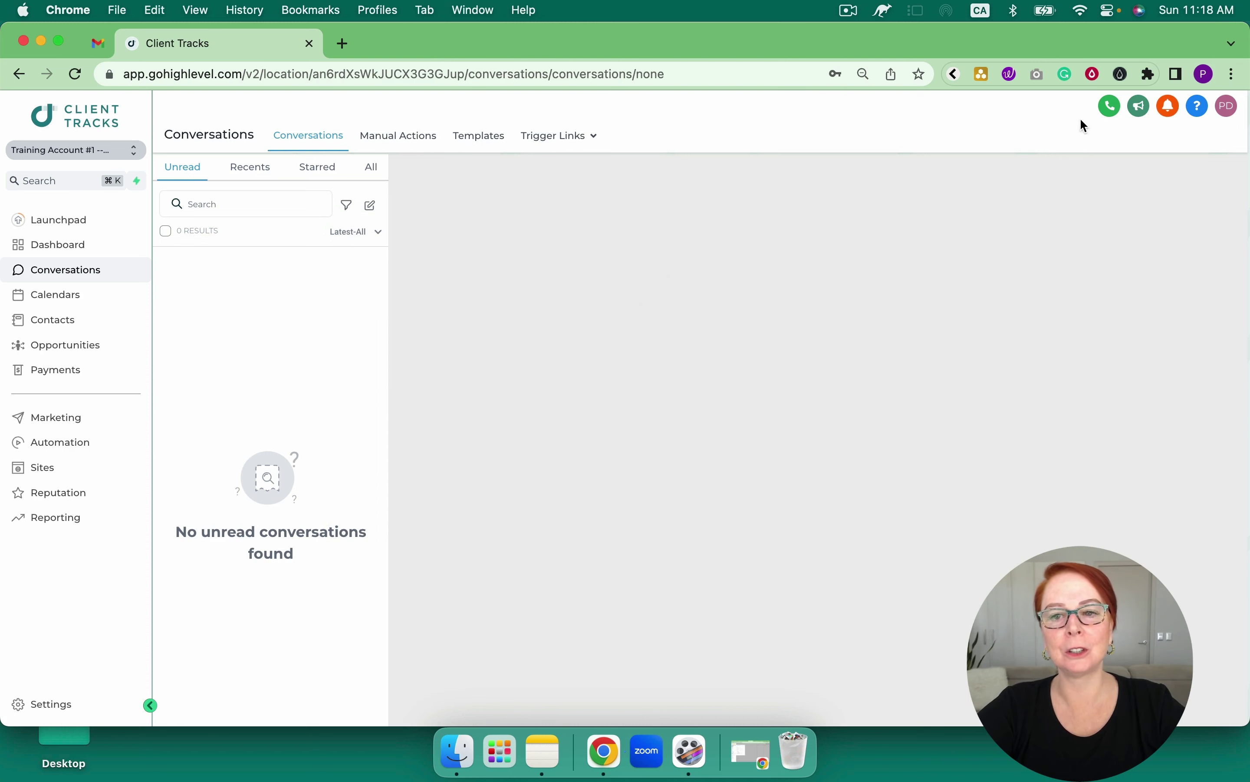
{"action": "left_click", "coordinate": [1112, 107]}
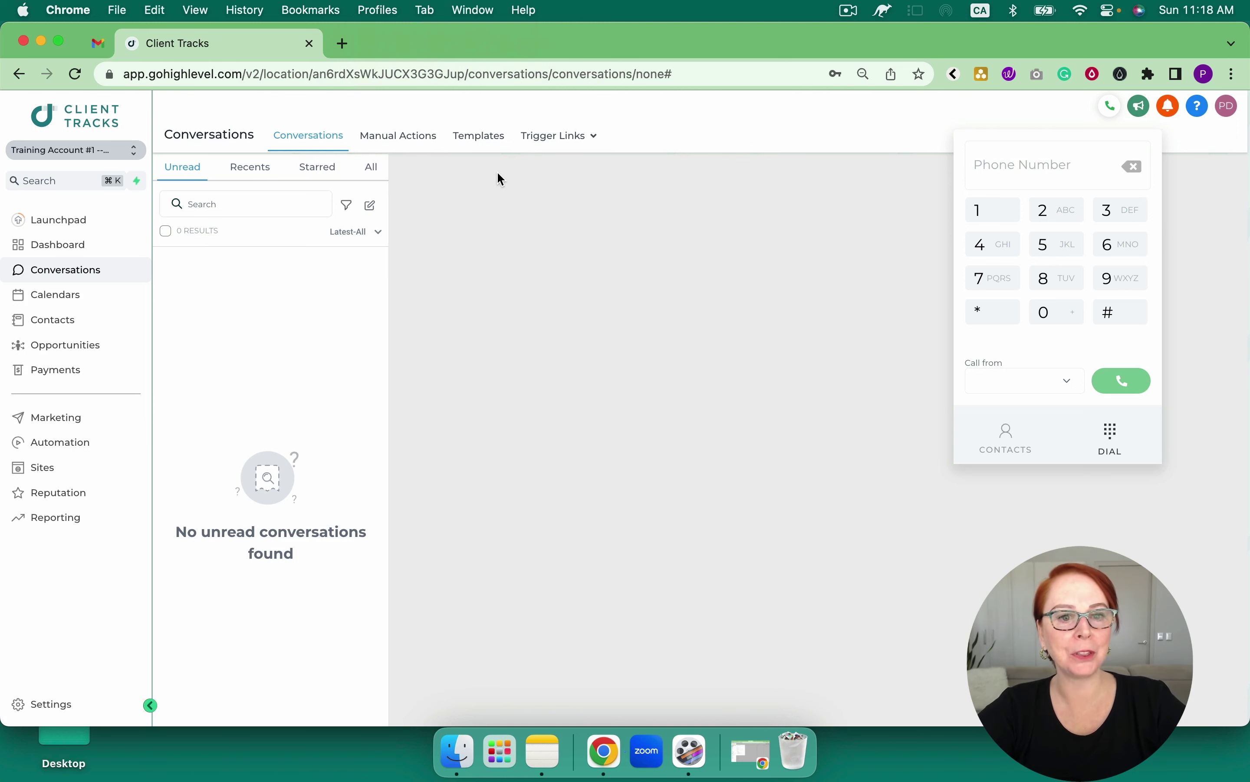
- View the media library through Sites and close the phone dialer
{"action": "left_click", "coordinate": [54, 467]}
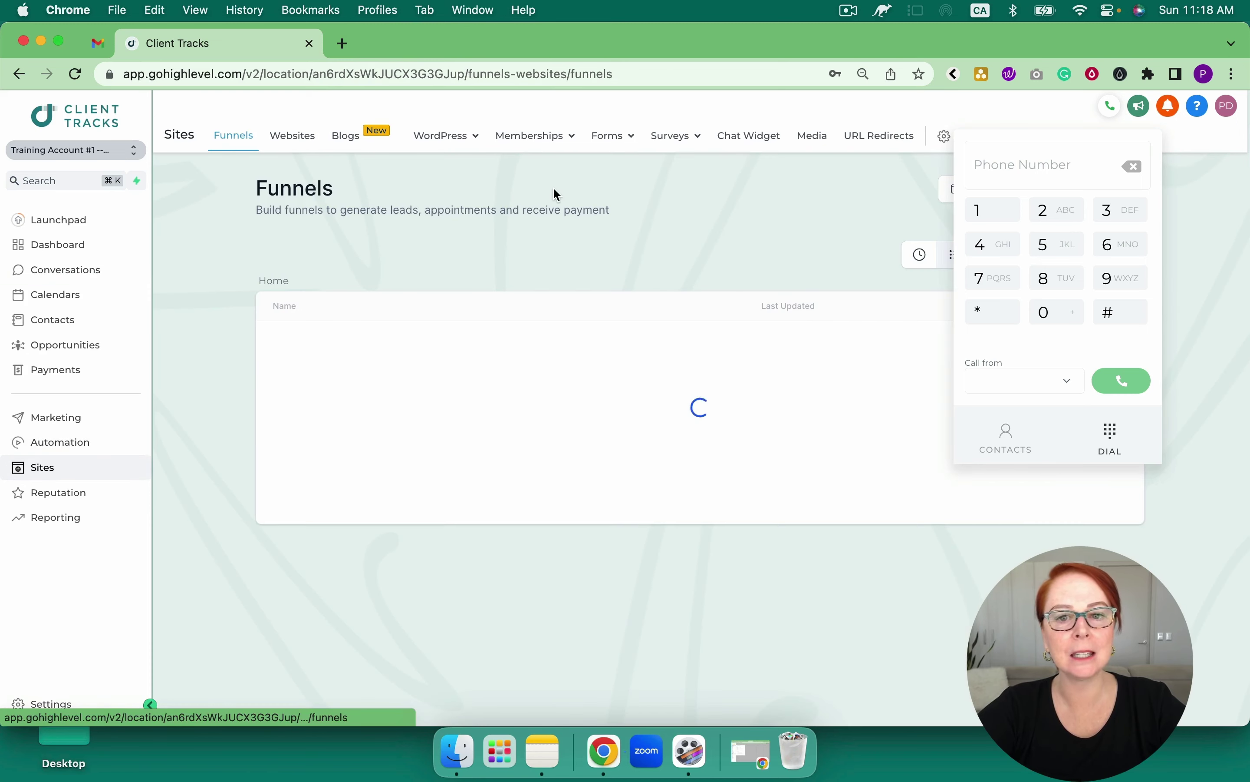
{"action": "left_click", "coordinate": [814, 133]}
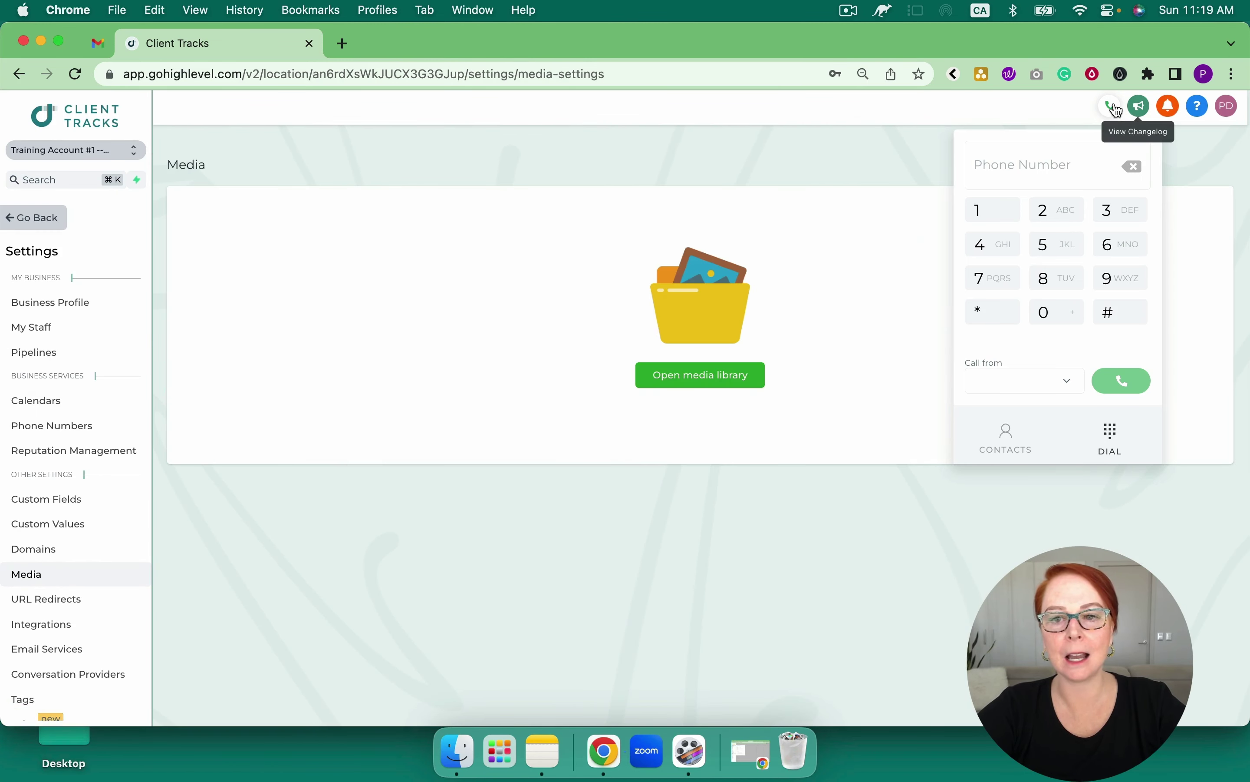
{"action": "left_click", "coordinate": [1110, 107]}
{"action": "left_click", "coordinate": [715, 380]}
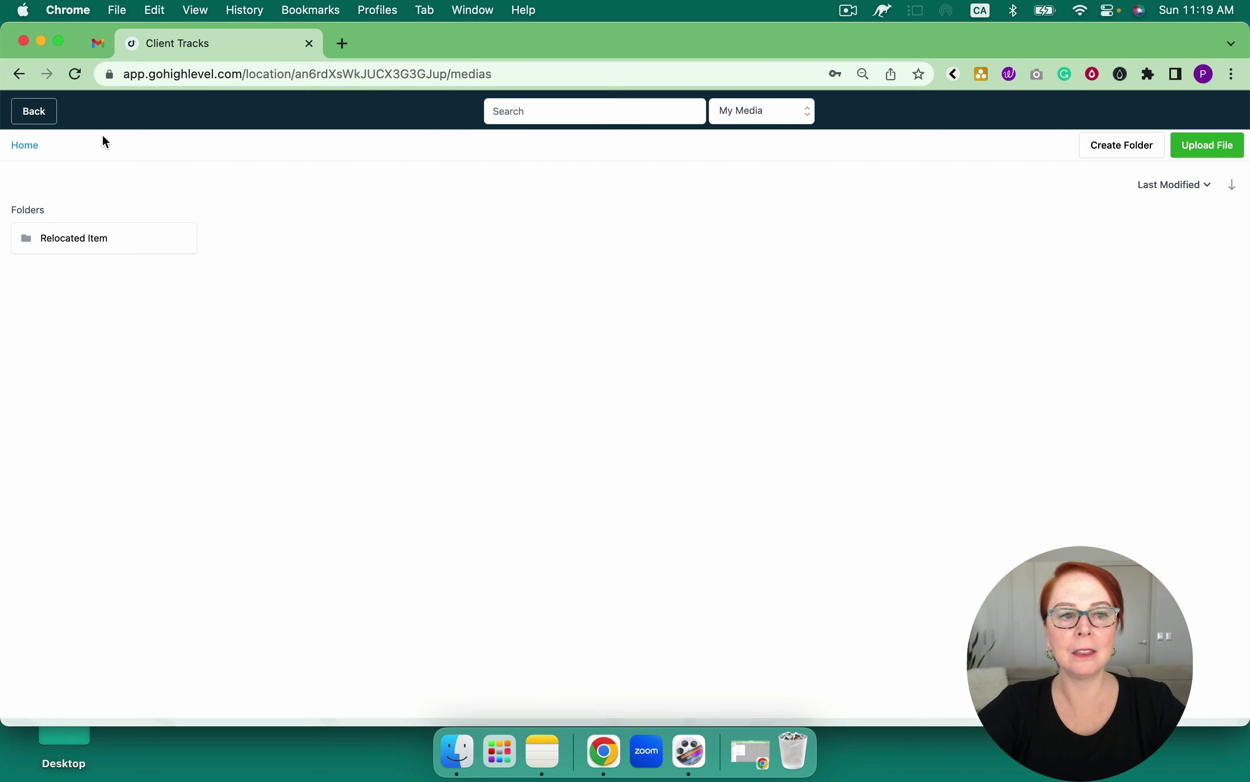
{"action": "left_click", "coordinate": [33, 111]}
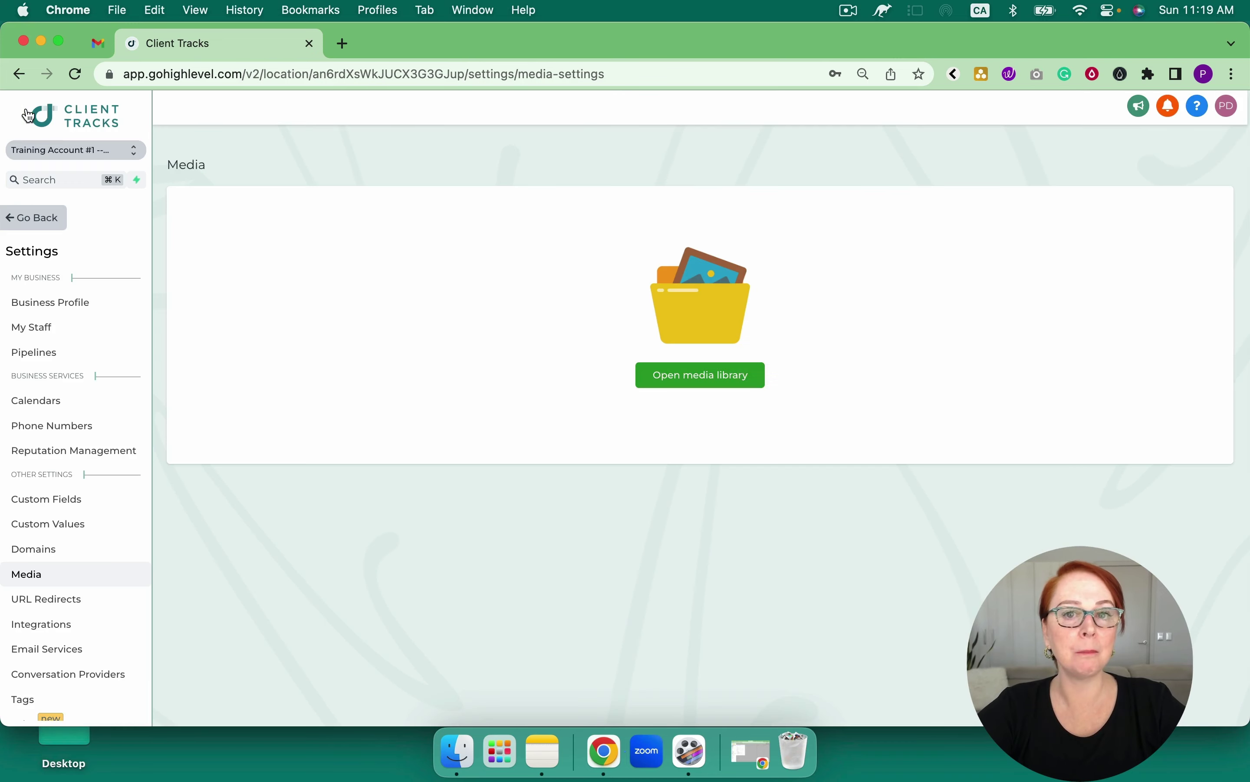
- Return to Sites and view the membership products
{"action": "left_click", "coordinate": [37, 215]}
{"action": "left_click", "coordinate": [60, 474]}
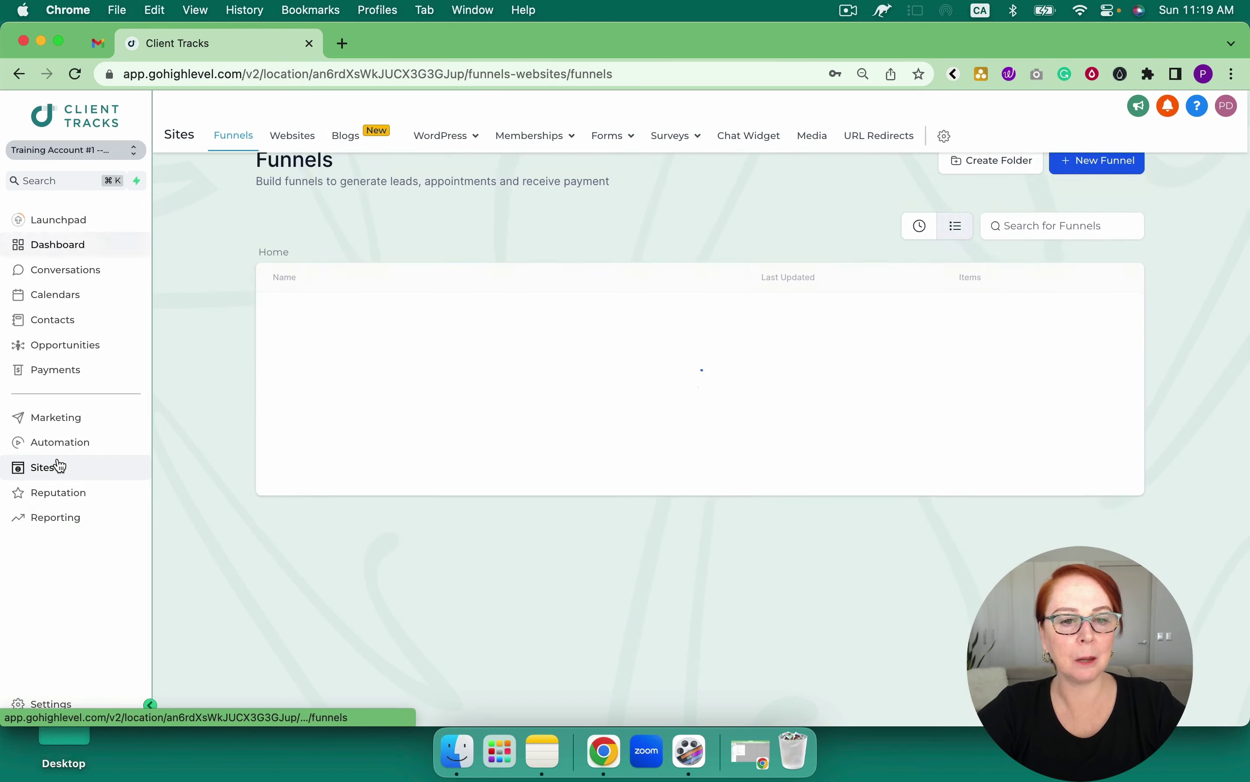
{"action": "mouse_move", "coordinate": [546, 136]}
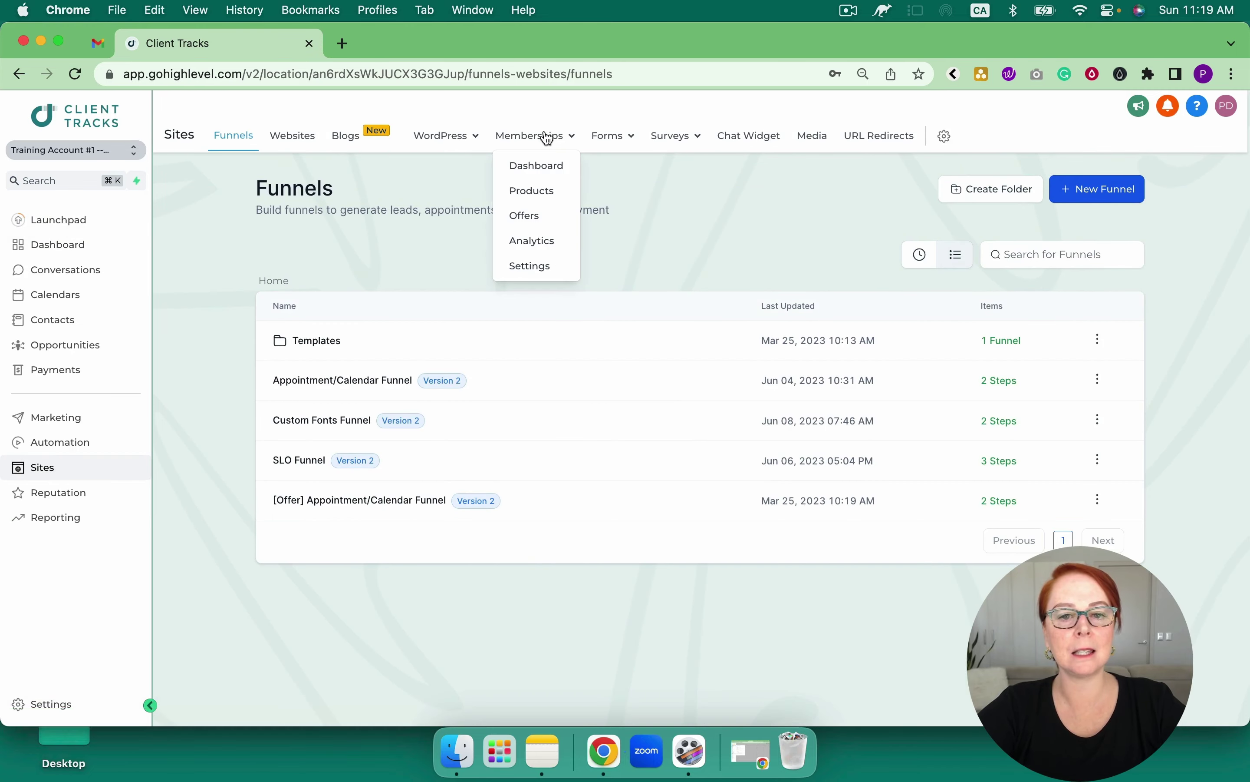
{"action": "left_click", "coordinate": [547, 196]}
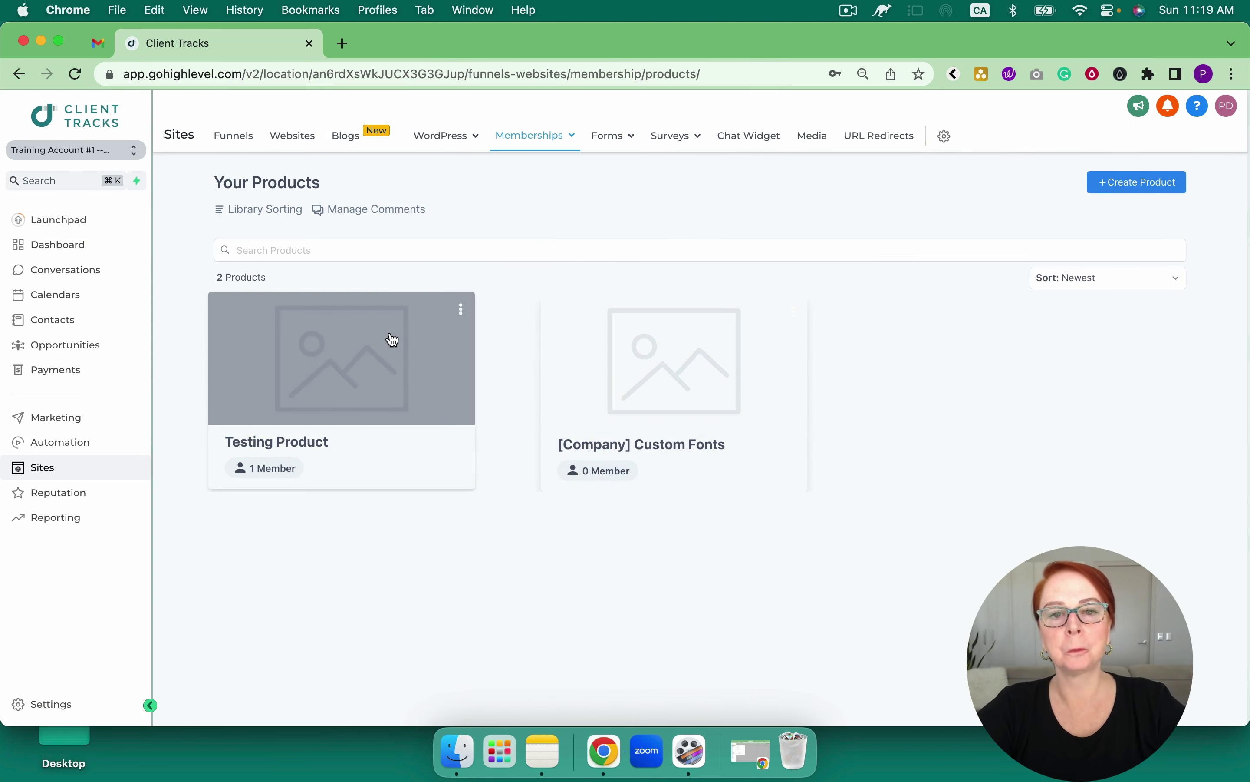
- View the Testing Product outline, and open that product's learner progress through the membership analytics
{"action": "left_click", "coordinate": [392, 340]}
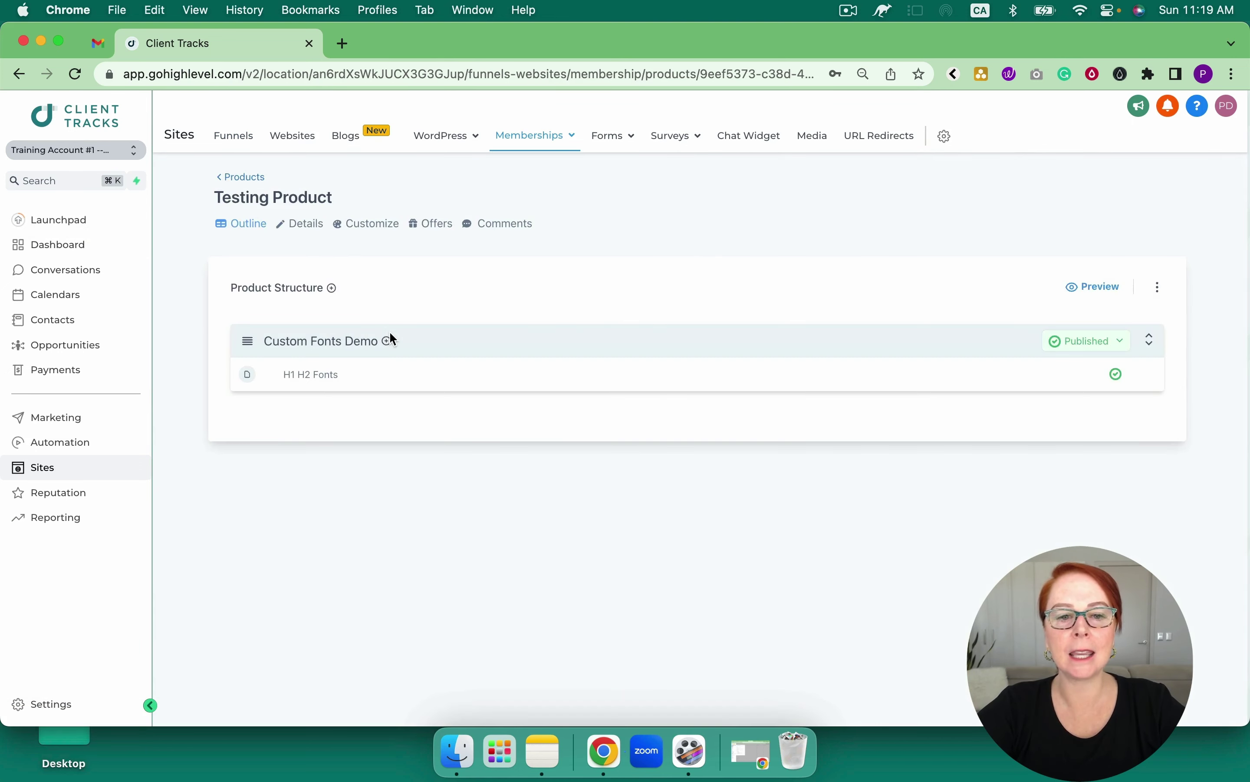
{"action": "mouse_move", "coordinate": [522, 137]}
{"action": "left_click", "coordinate": [545, 243]}
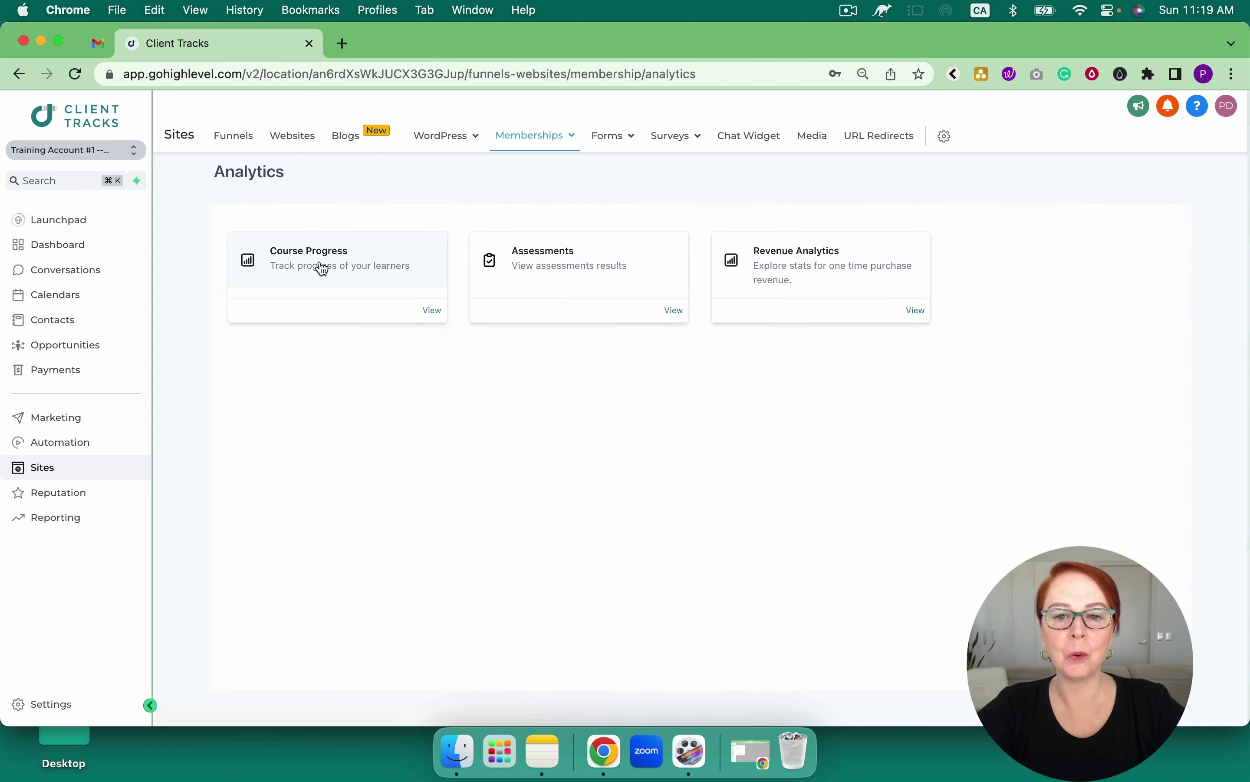
{"action": "left_click", "coordinate": [323, 268]}
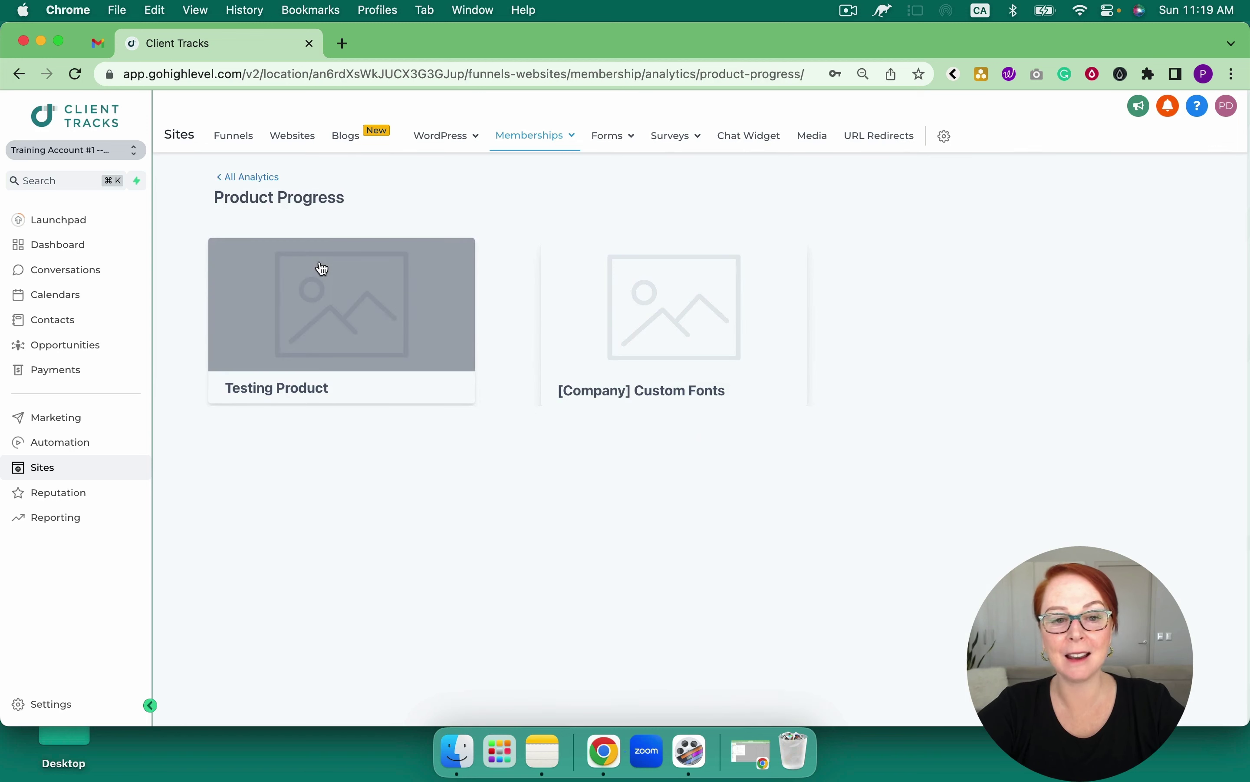
{"action": "left_click", "coordinate": [349, 293]}
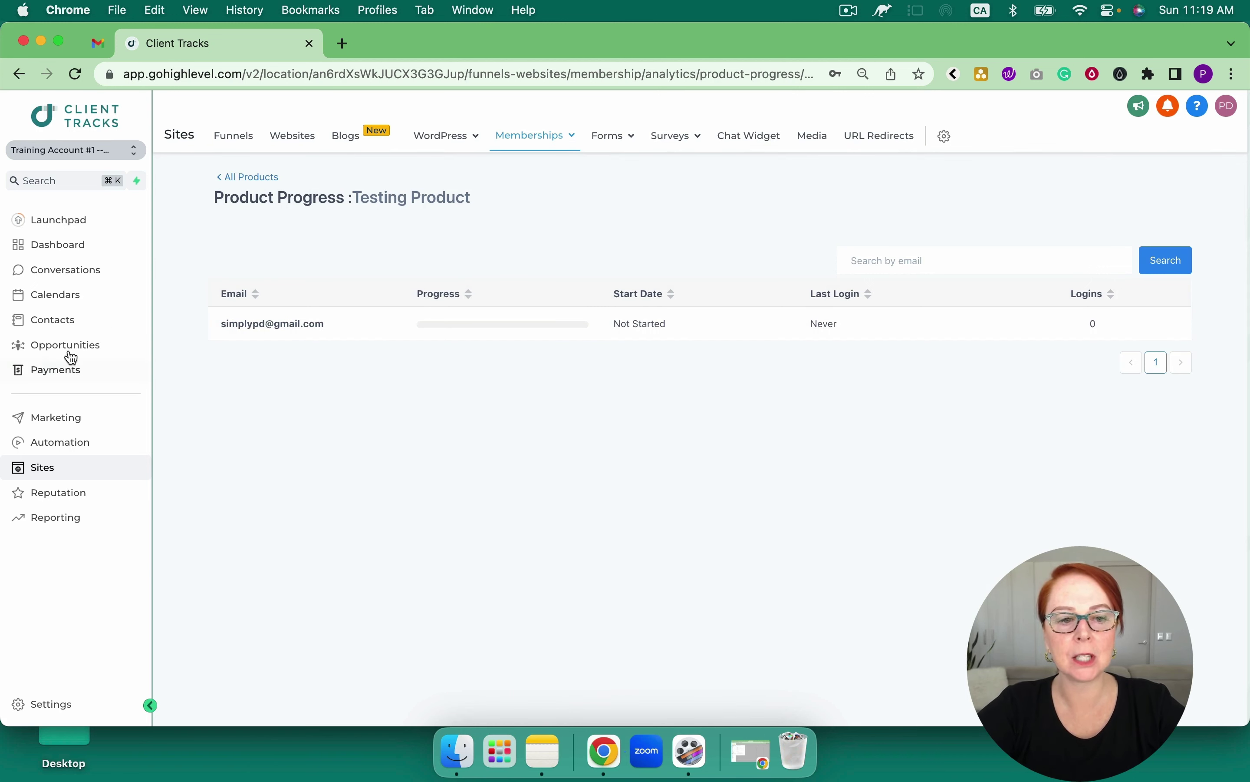
- Open the first listed contact's record in Contacts
{"action": "left_click", "coordinate": [71, 321]}
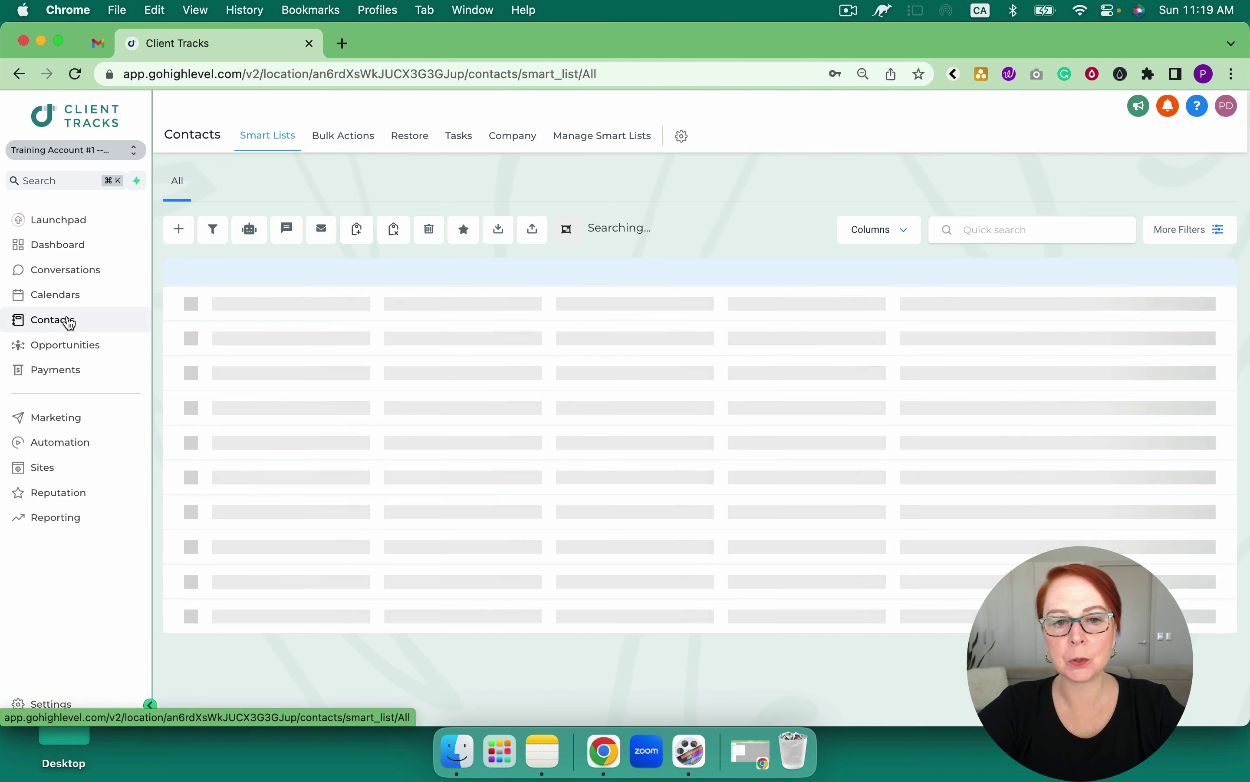
{"action": "left_click", "coordinate": [344, 325]}
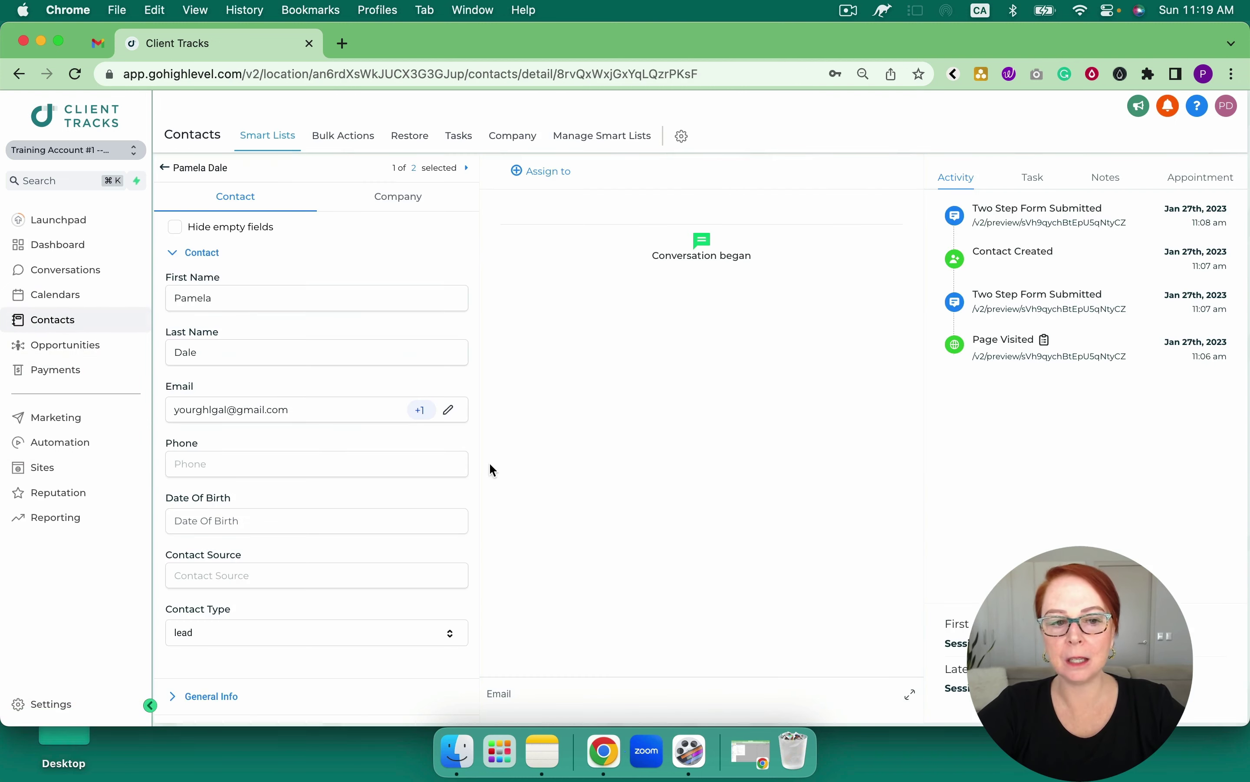
- Return to Sites to view the membership analytics overview, and open the Custom Fonts Funnel
{"action": "left_click", "coordinate": [51, 472]}
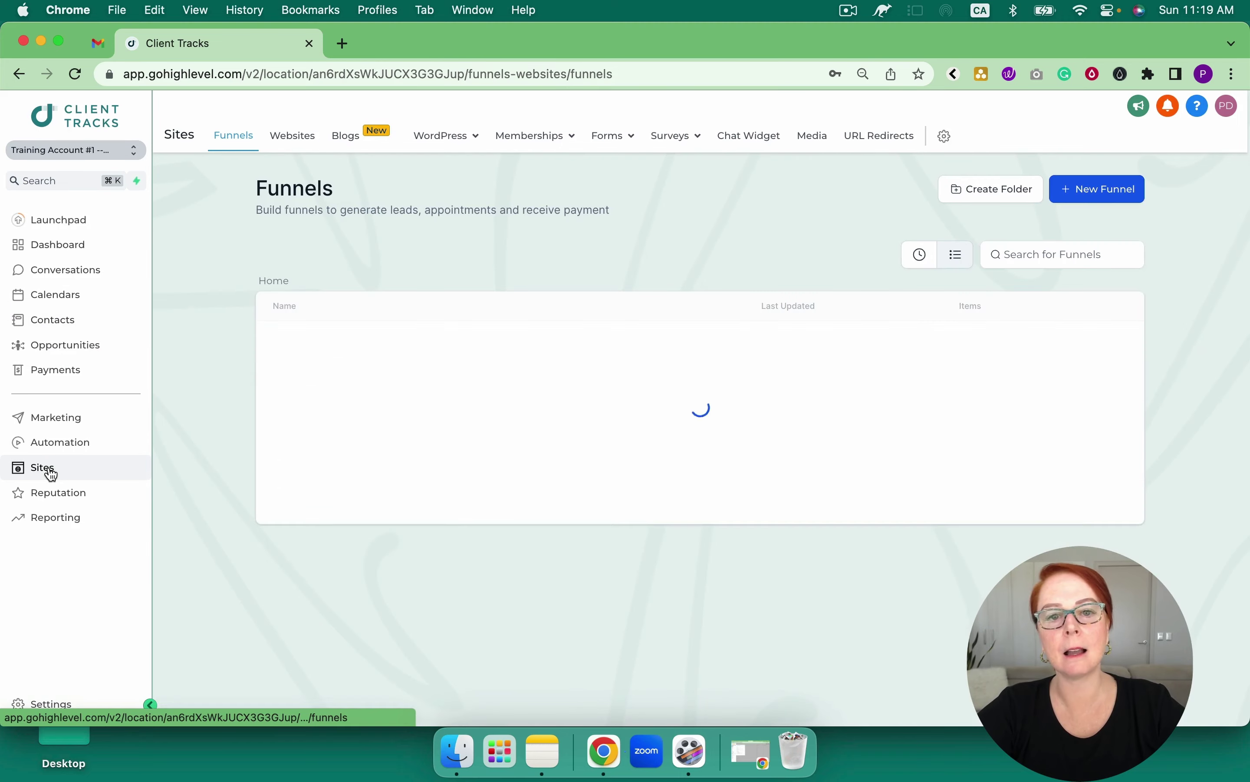
{"action": "mouse_move", "coordinate": [535, 136]}
{"action": "left_click", "coordinate": [544, 243]}
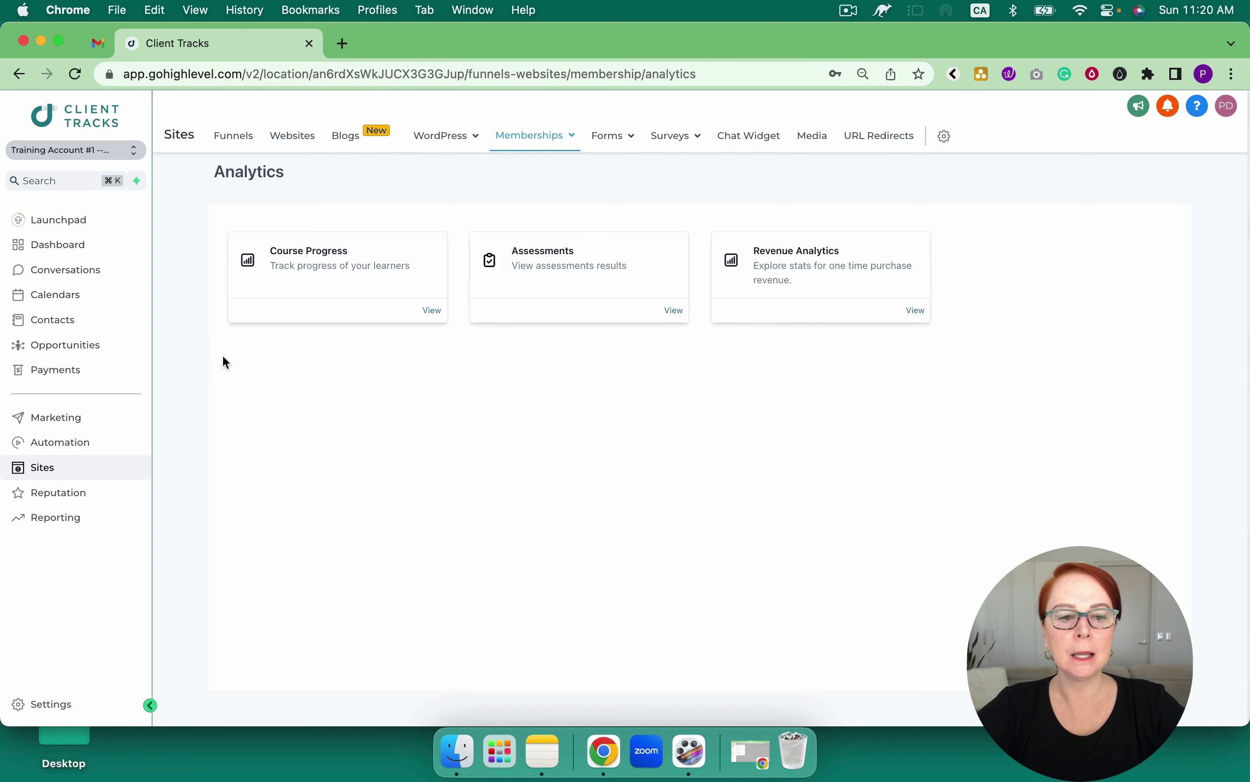
{"action": "left_click", "coordinate": [240, 133]}
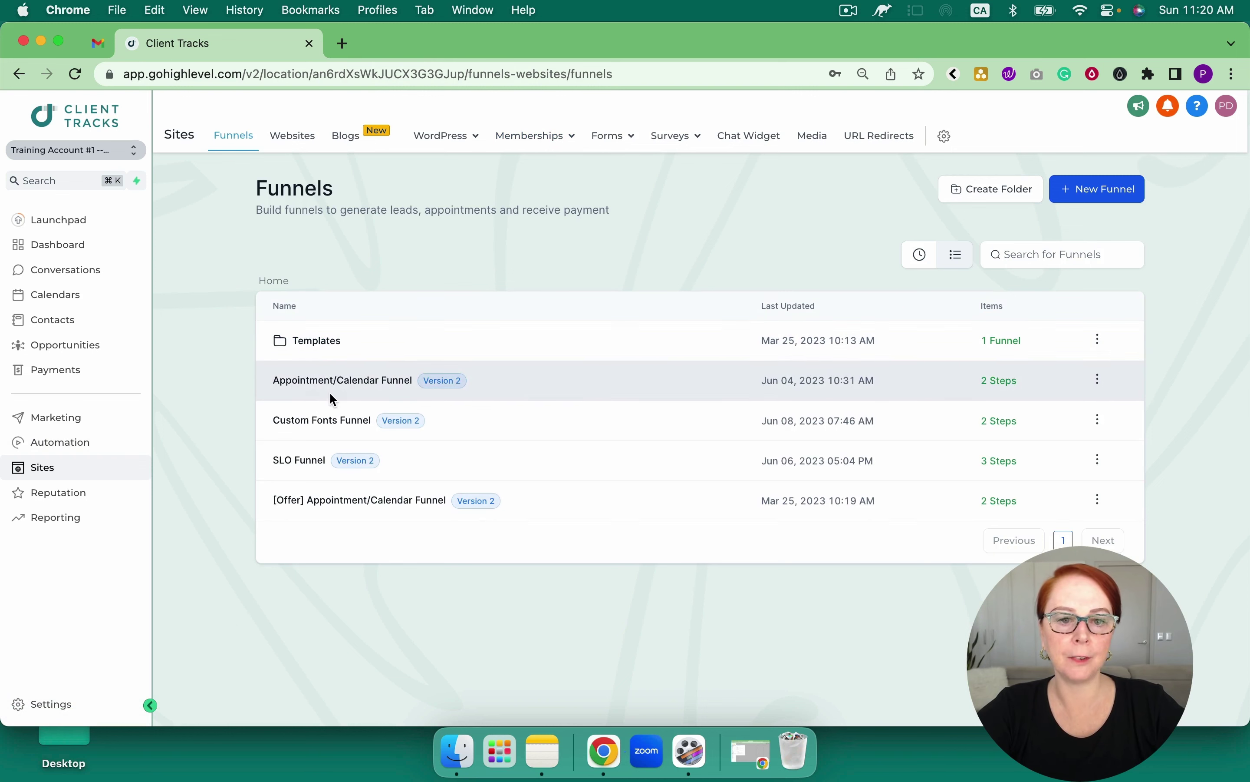
{"action": "left_click", "coordinate": [314, 423]}
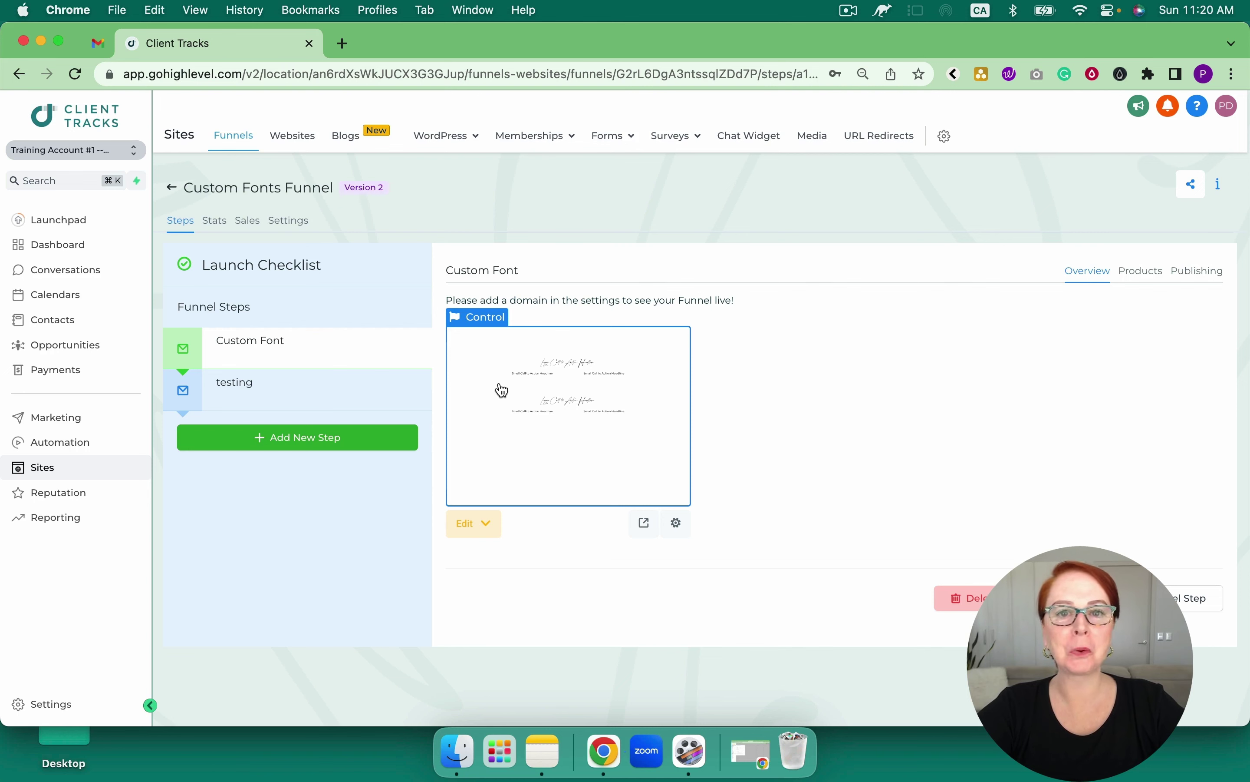
- Move the sample opportunity in the MCTB Onboarding Pipeline from New Customer to Onboarding Call Booked
{"action": "left_click", "coordinate": [66, 351]}
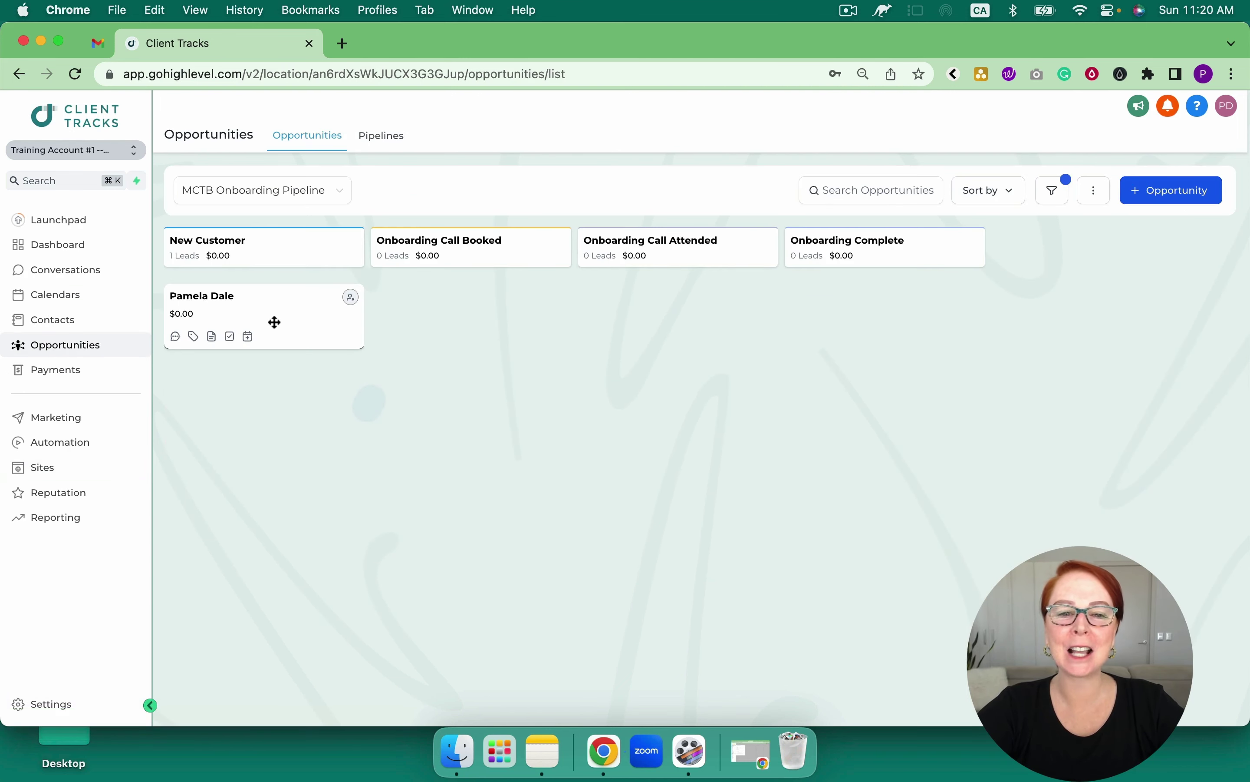
{"action": "left_click_drag", "start_coordinate": [275, 323], "coordinate": [454, 310]}
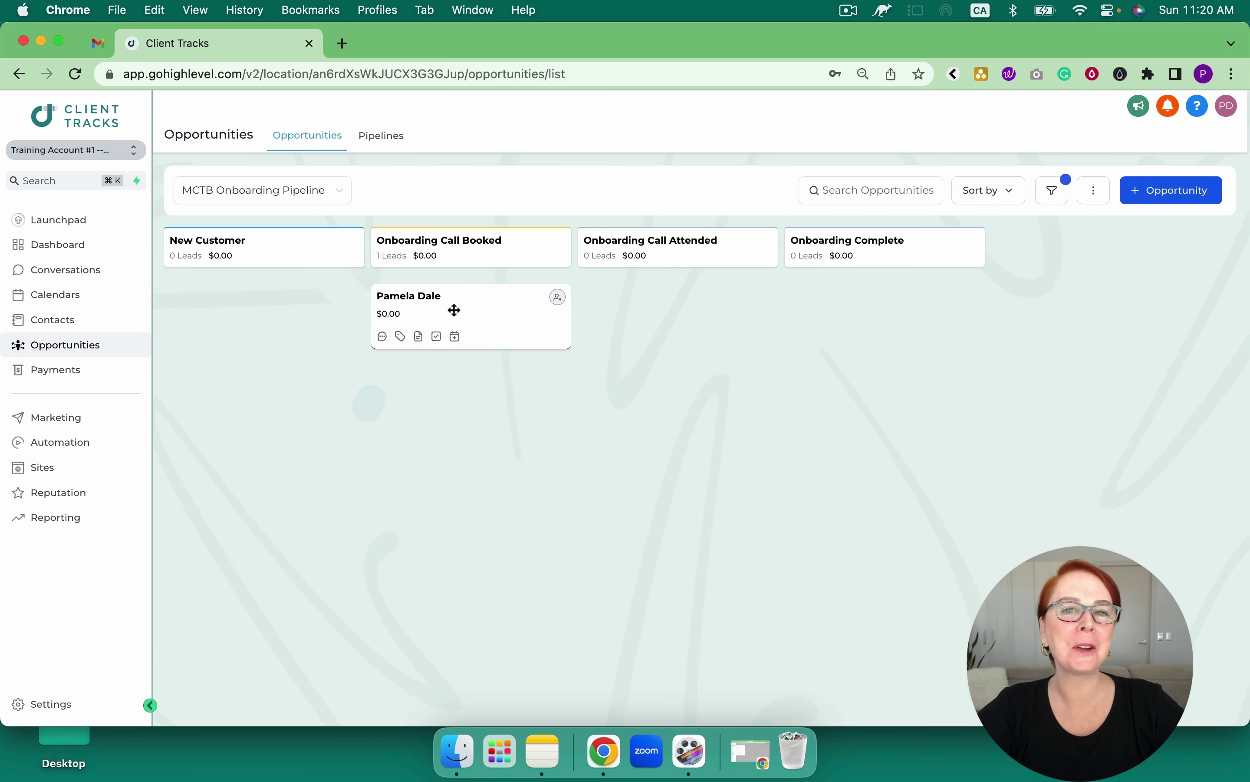